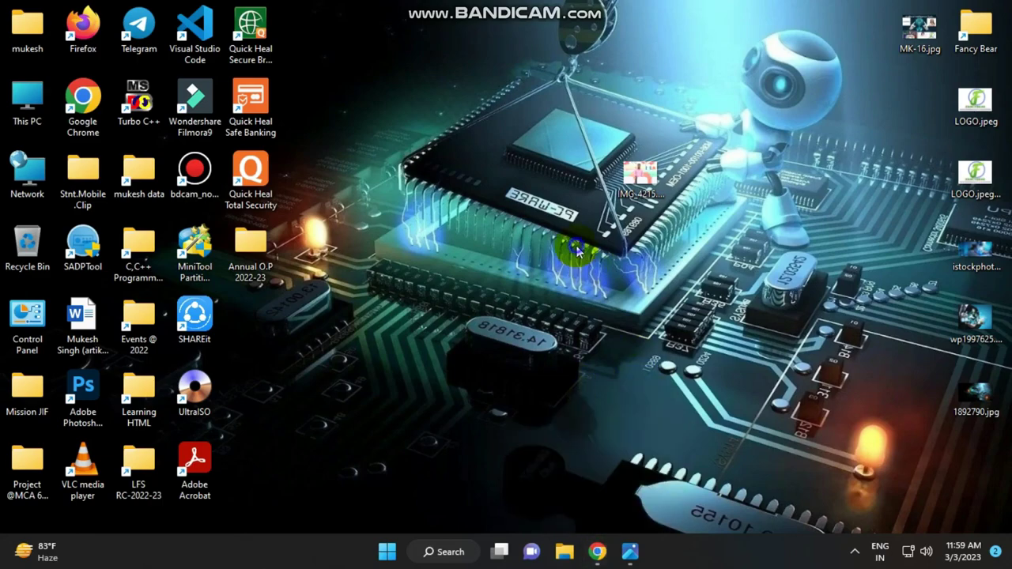
Refresh the desktop and bring the MK-16.jpg photo window forward
right_click(642, 311)
click(645, 304)
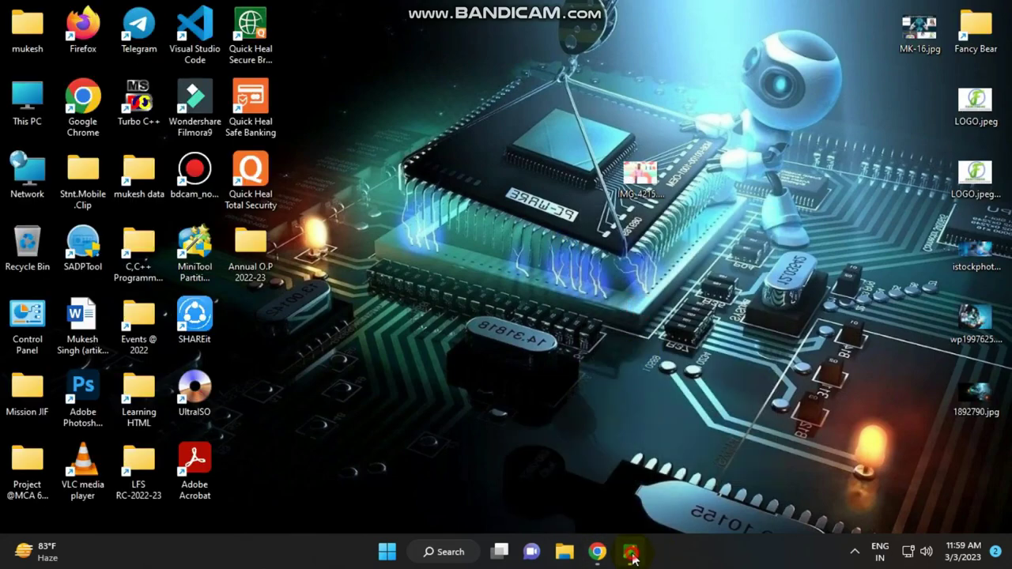
click(630, 552)
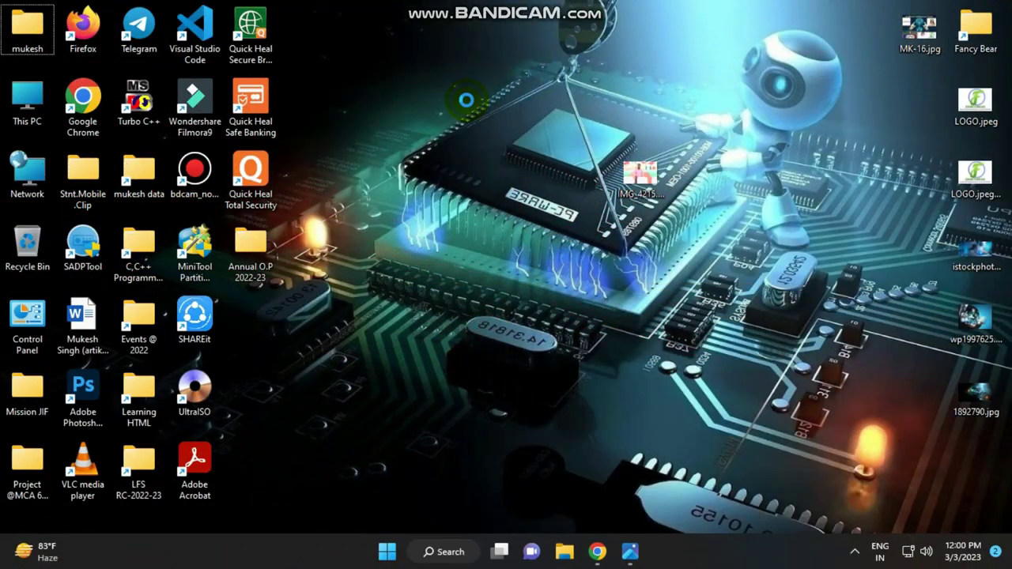
Refresh the desktop again and switch to Google Chrome
right_click(473, 99)
click(486, 196)
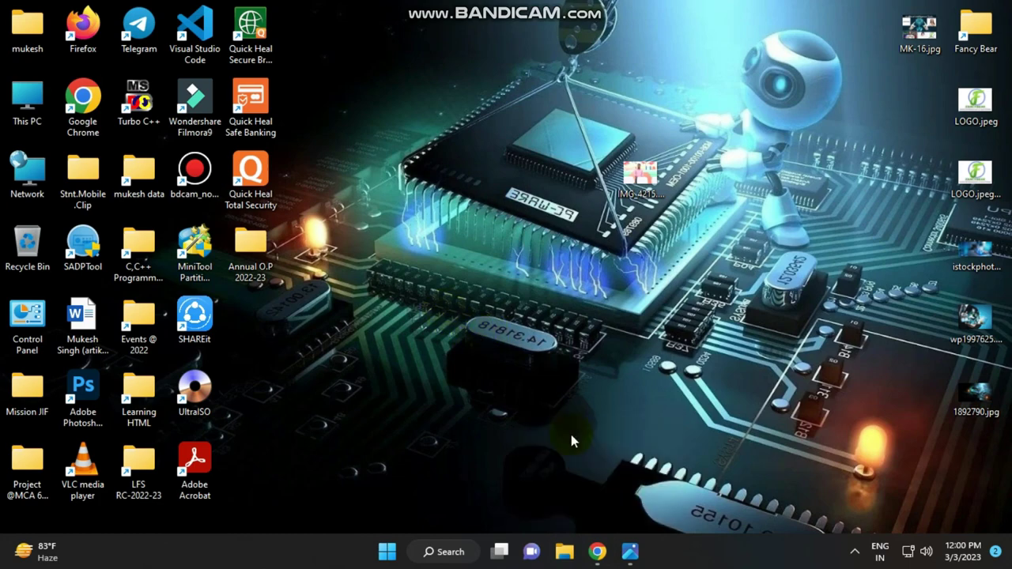
click(597, 551)
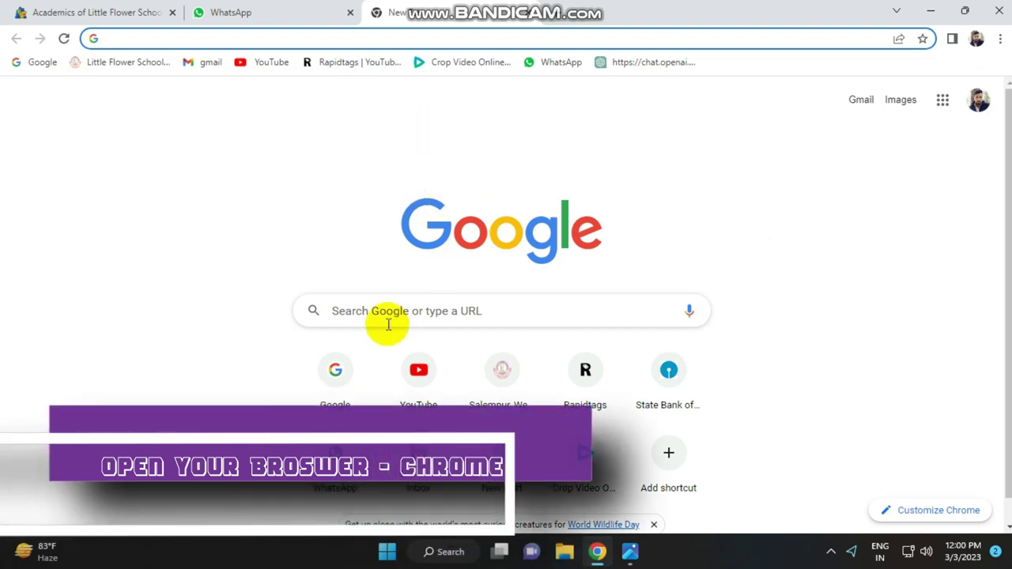
Search Google for 'cutout pro' via the suggestion offered after typing 'cut'
click(340, 375)
click(340, 376)
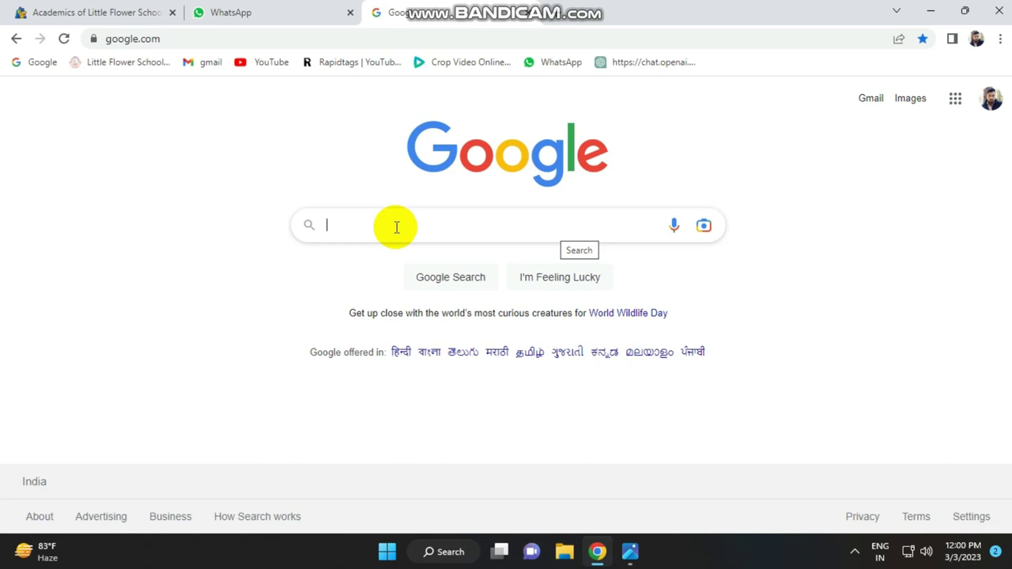
text(cu)
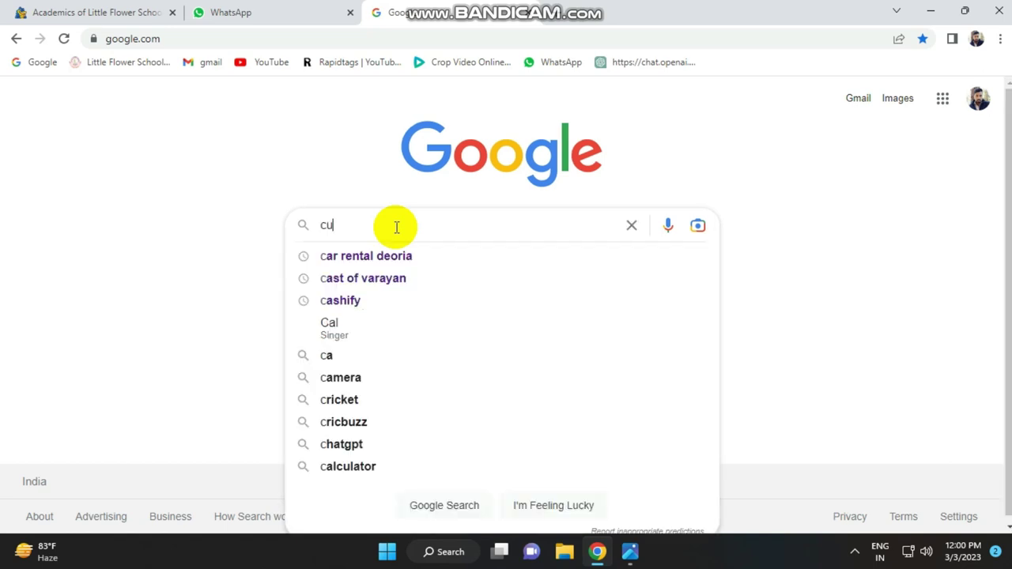
text(t)
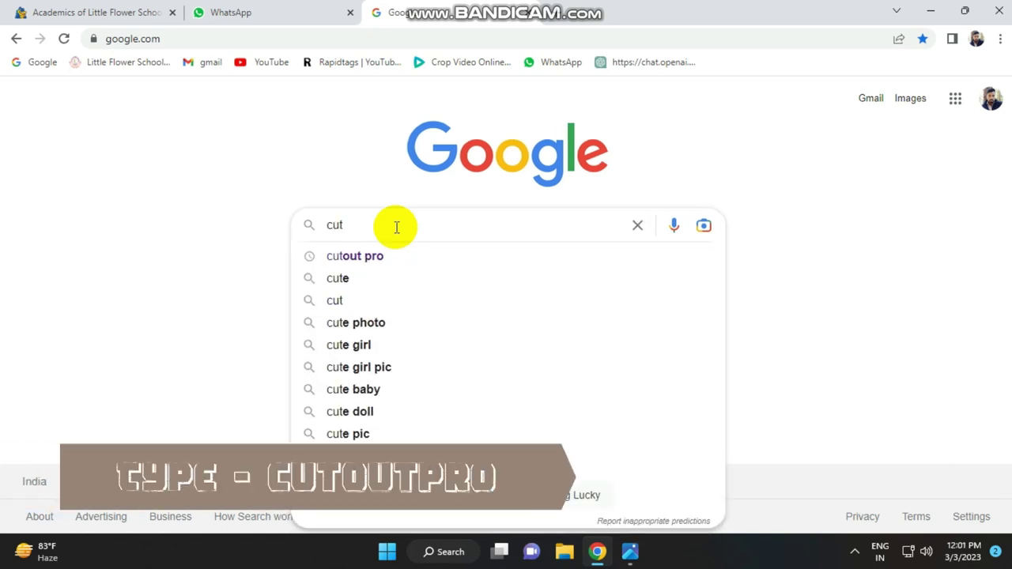
click(391, 256)
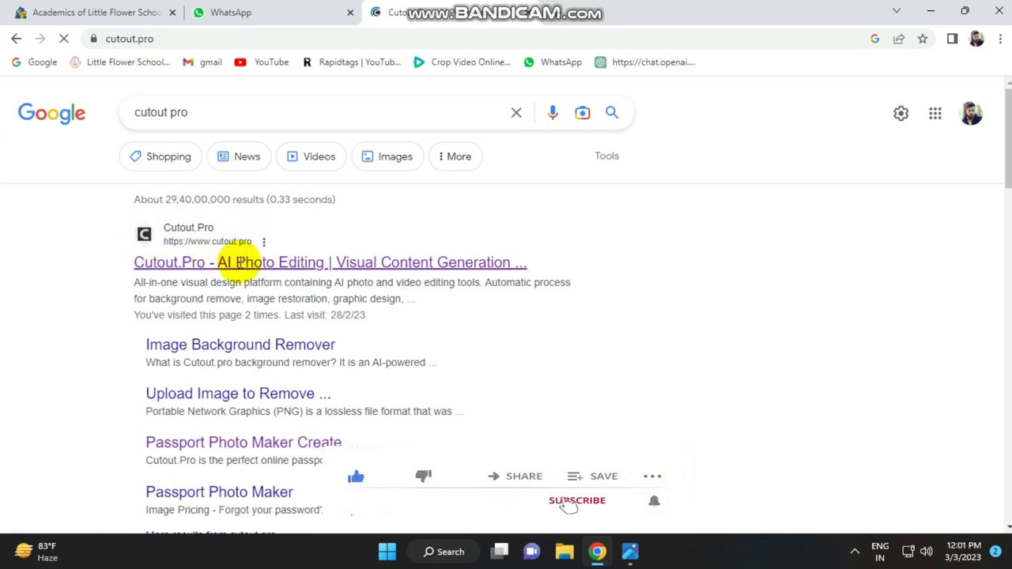
Scroll down through the Cutout.Pro homepage and back up to the top
scroll(445, 242, down, 1)
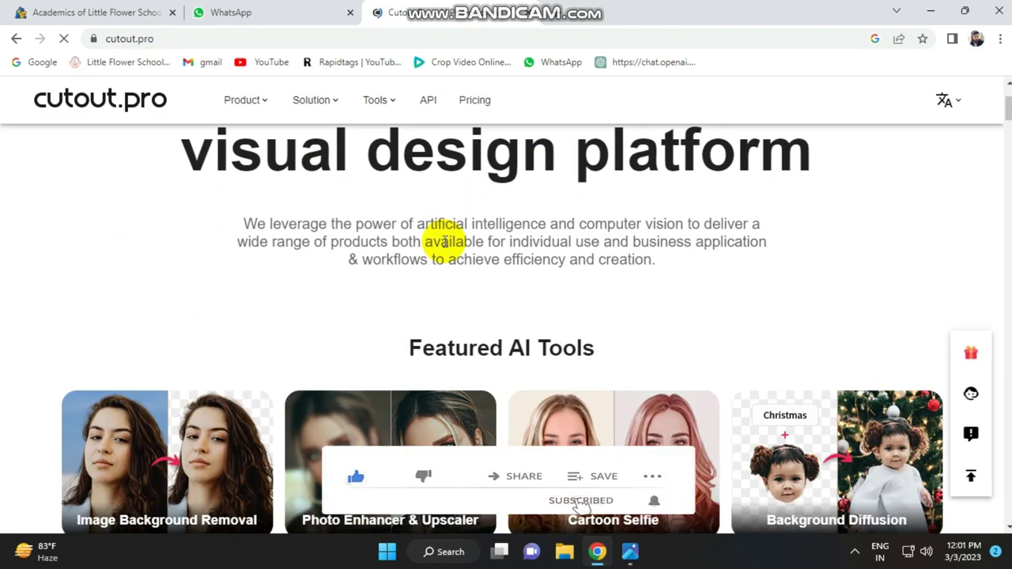
scroll(446, 242, down, 3)
scroll(445, 244, down, 4)
scroll(443, 242, up, 4)
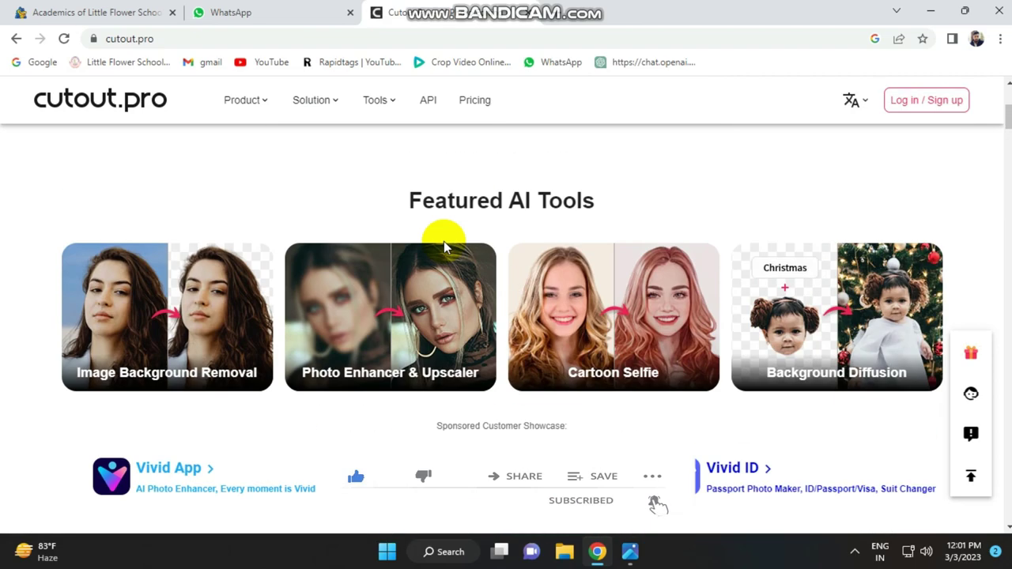
scroll(443, 242, up, 3)
scroll(445, 241, up, 1)
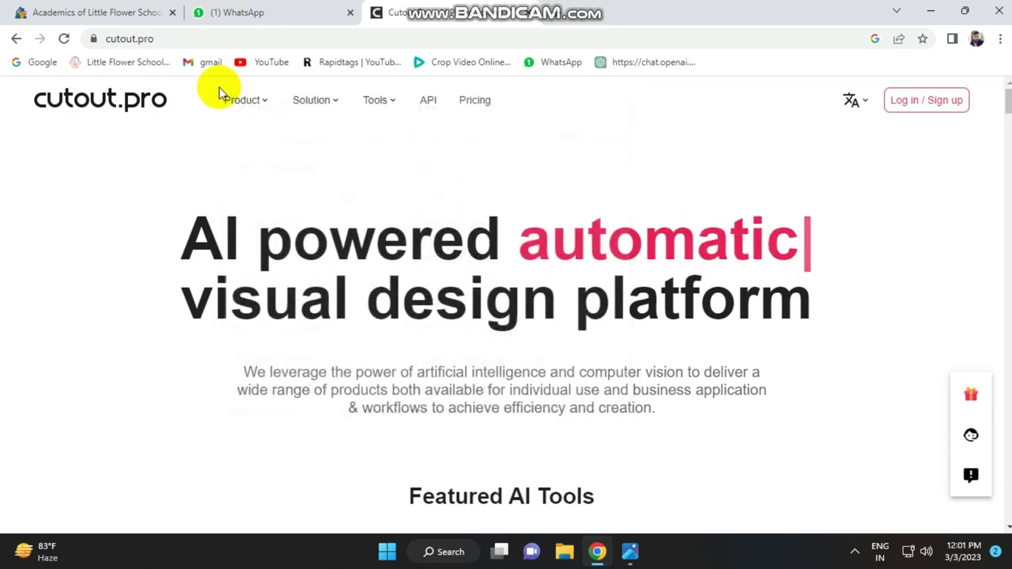
mouse_move(246, 99)
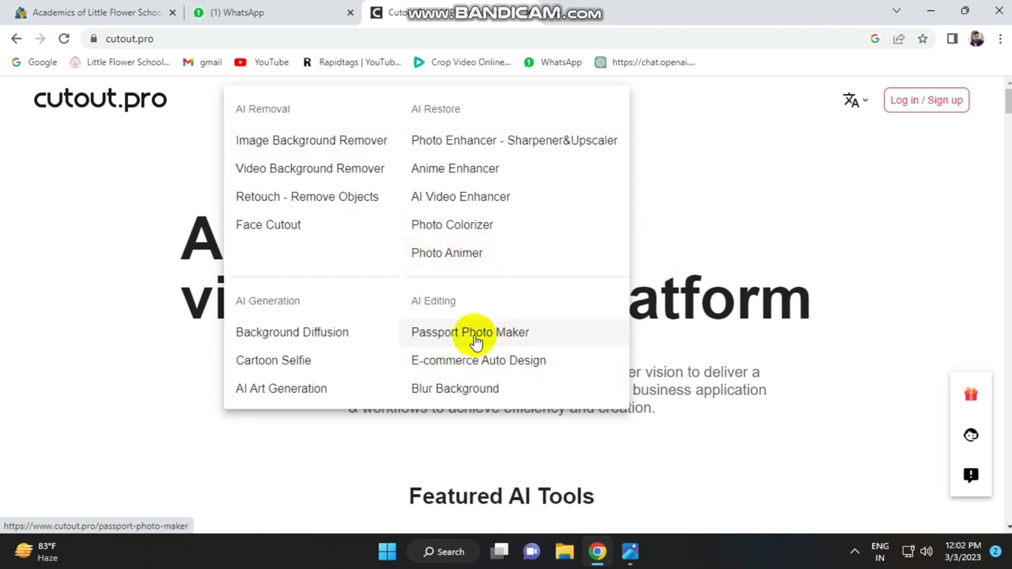
Open Passport Photo Maker from the Tools menu and choose Upload Image
click(476, 338)
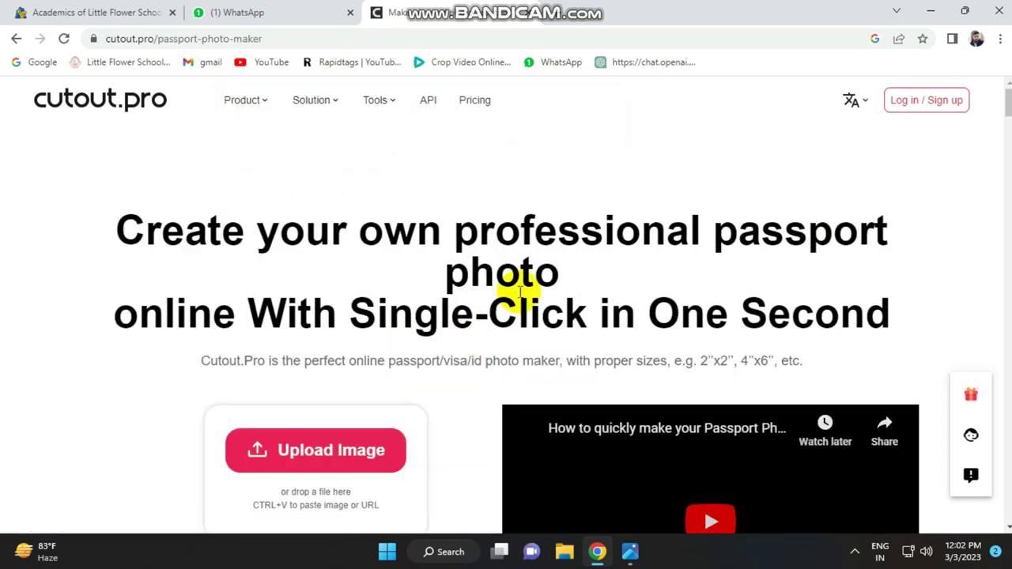
scroll(518, 289, down, 3)
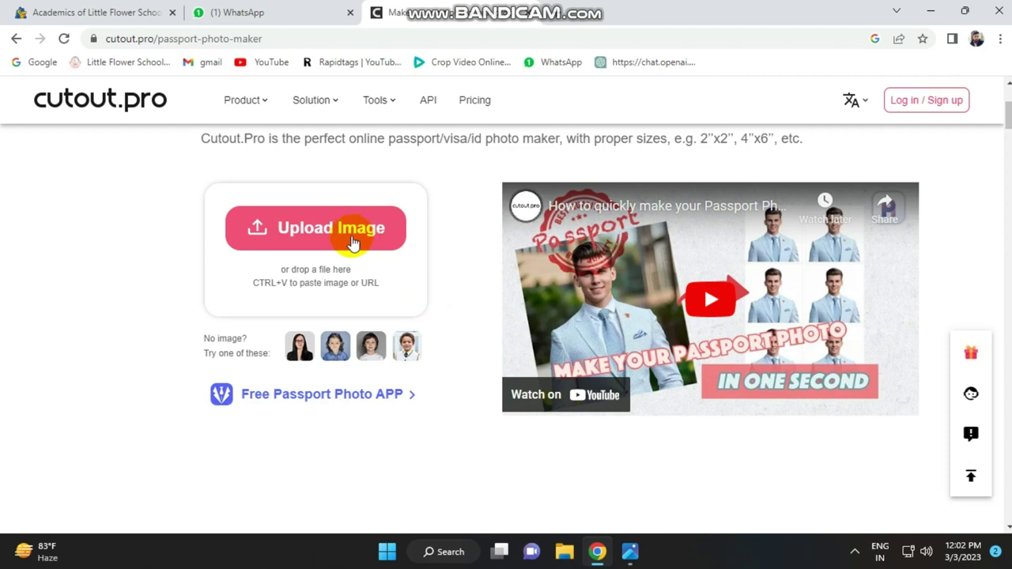
scroll(354, 244, up, 1)
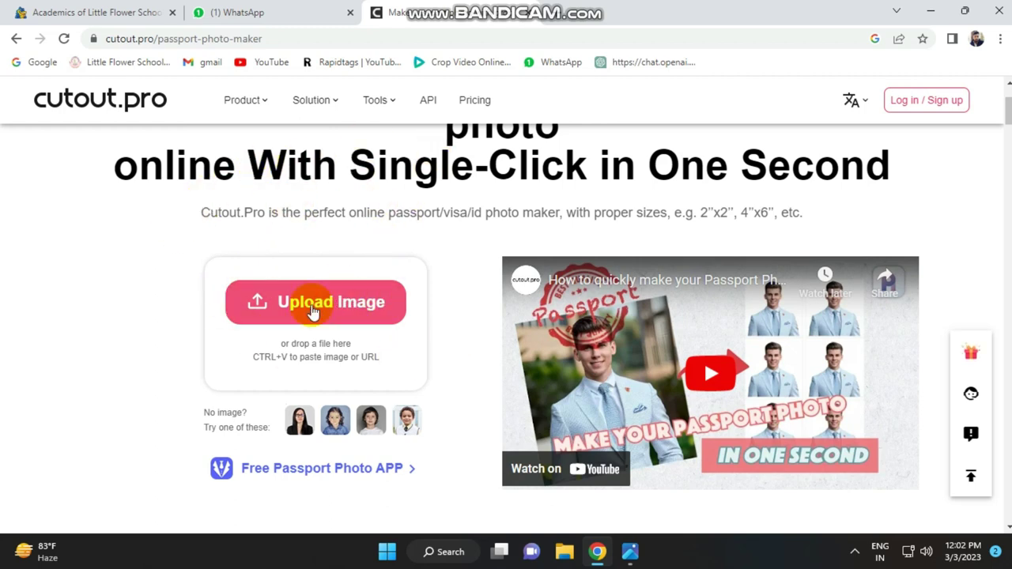
click(332, 302)
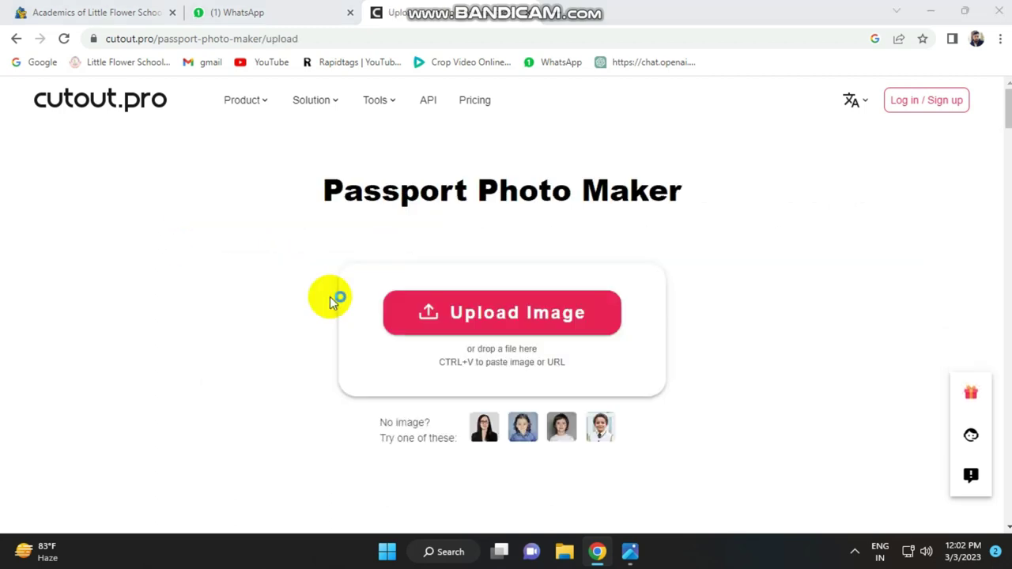
Upload IMG_4215.JPG from the Desktop folder into the passport editor
scroll(71, 120, up, 2)
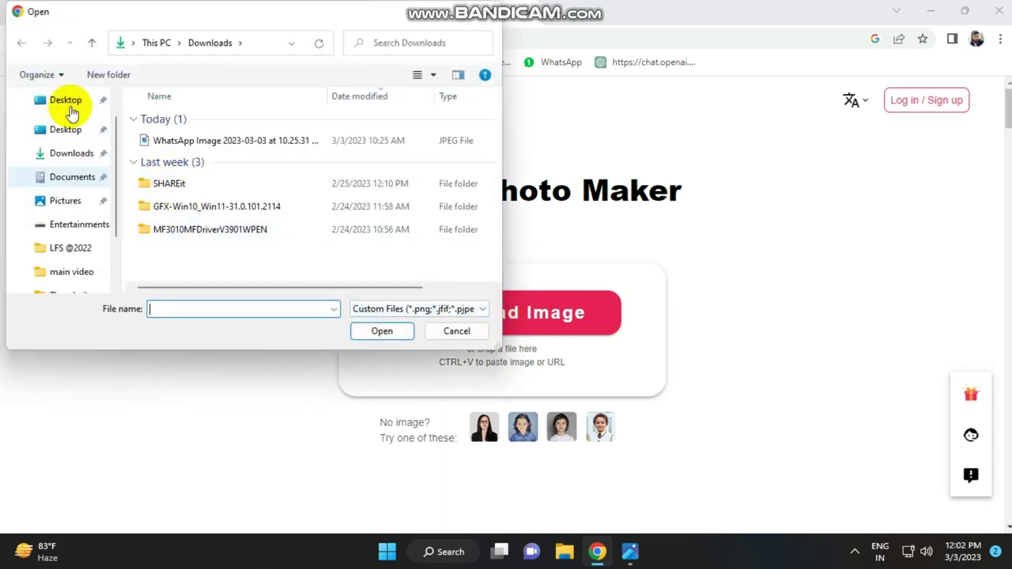
click(83, 129)
scroll(219, 181, down, 2)
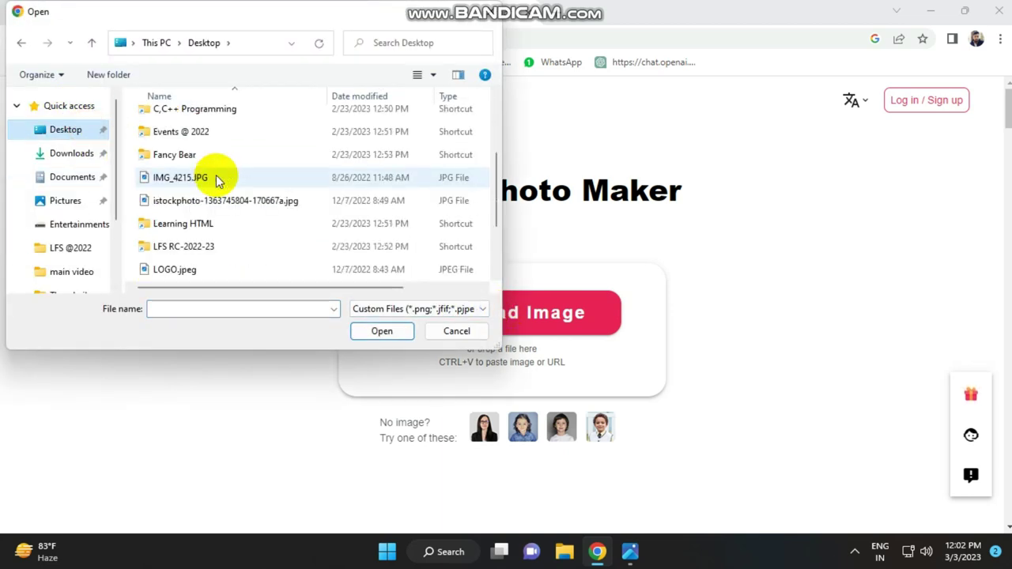
click(202, 180)
click(379, 331)
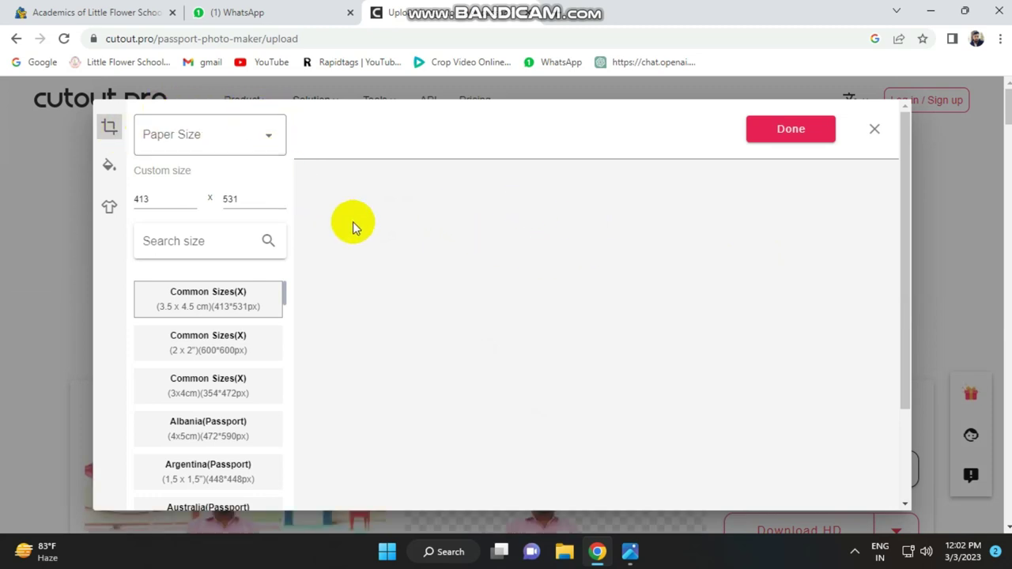
Set the paper size to A4 (29.7 x 21 cm) and reopen the paper size list
scroll(746, 283, down, 2)
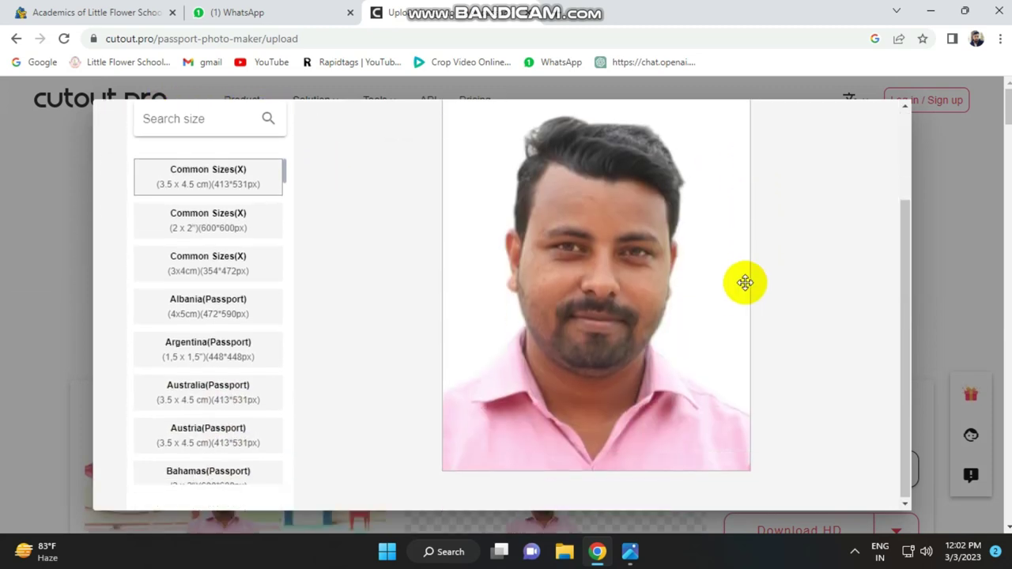
scroll(744, 282, up, 2)
scroll(745, 283, down, 2)
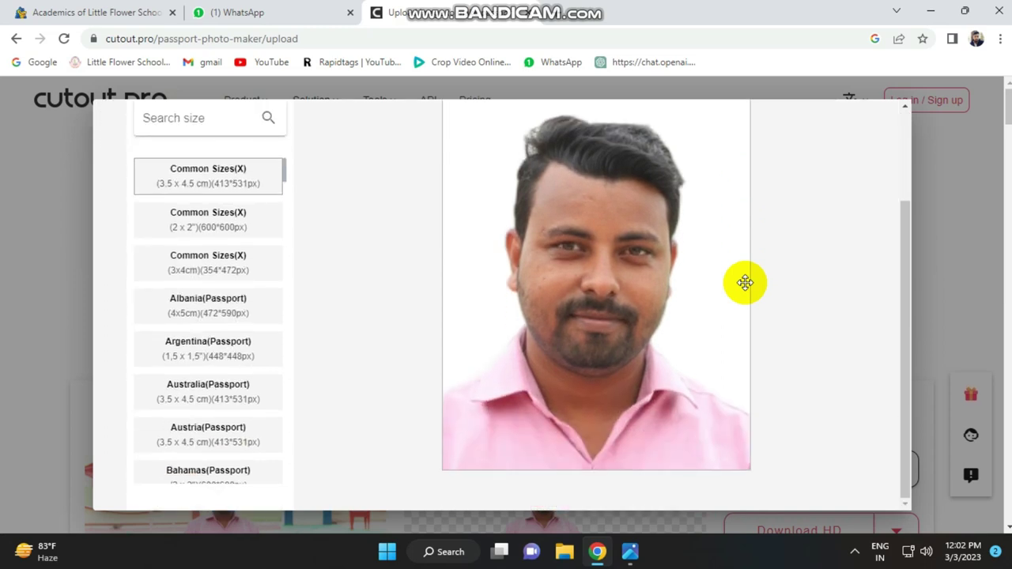
scroll(745, 284, up, 2)
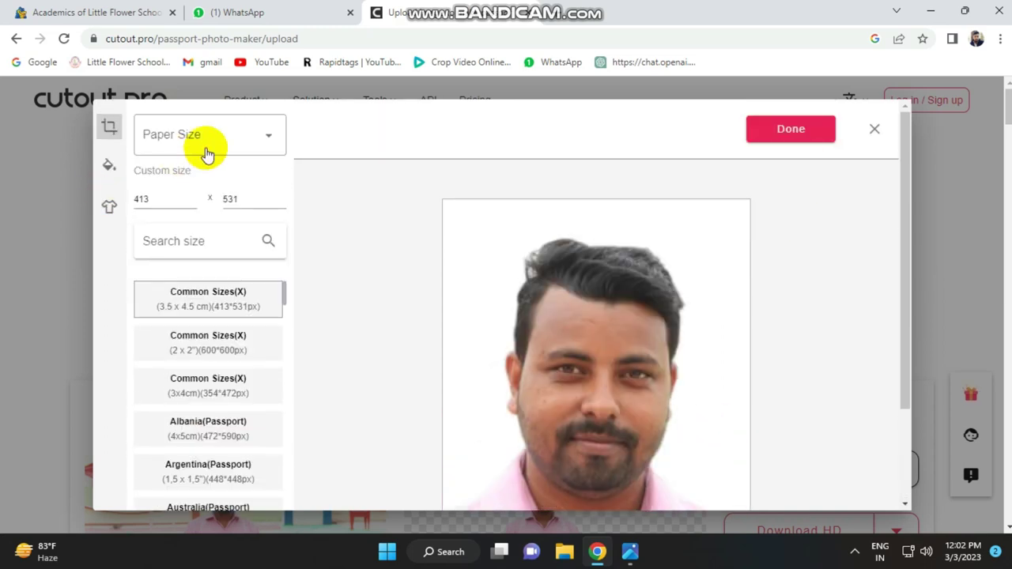
click(266, 139)
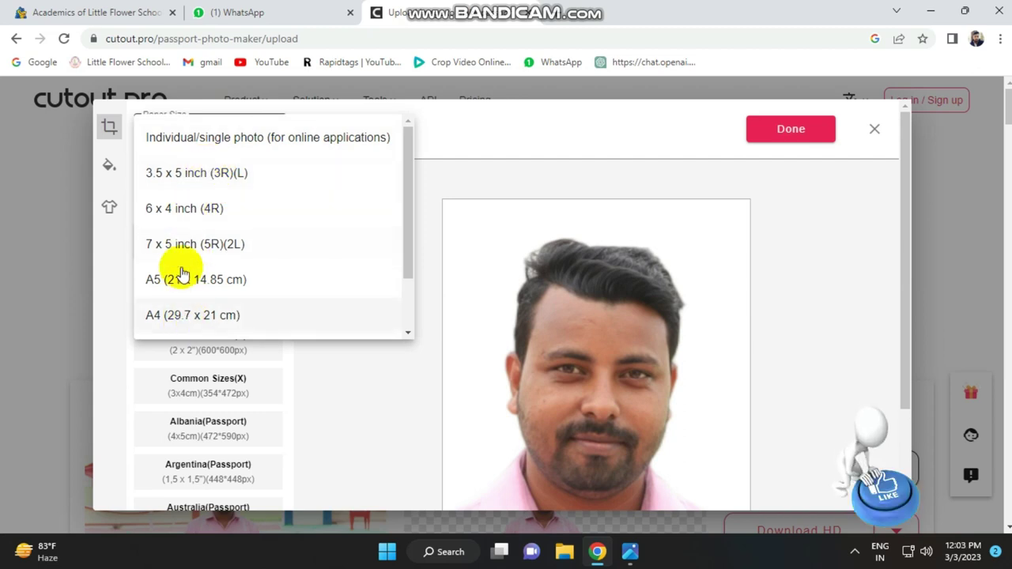
click(220, 314)
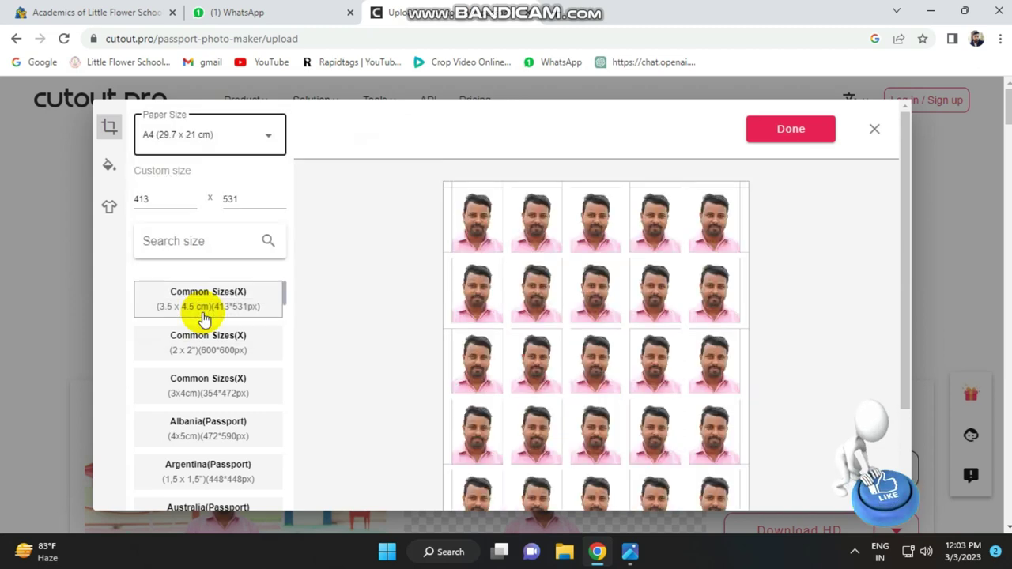
scroll(553, 261, down, 1)
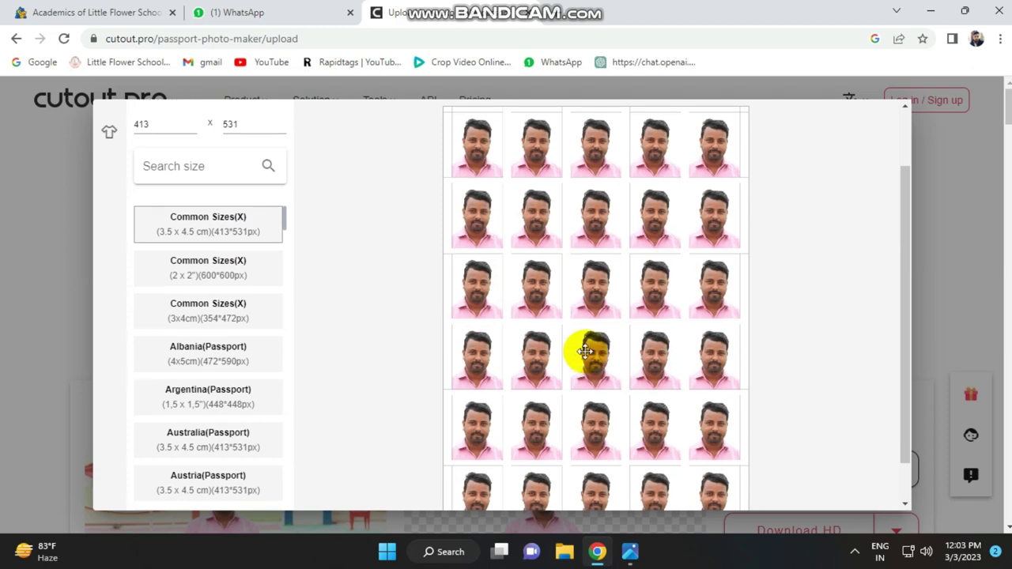
scroll(593, 355, down, 1)
scroll(585, 352, up, 2)
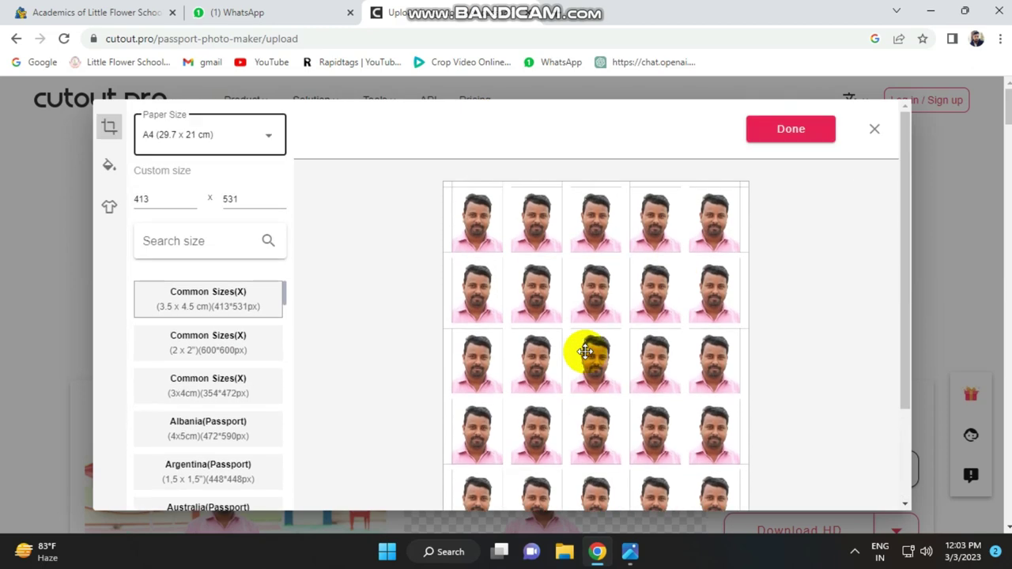
click(273, 138)
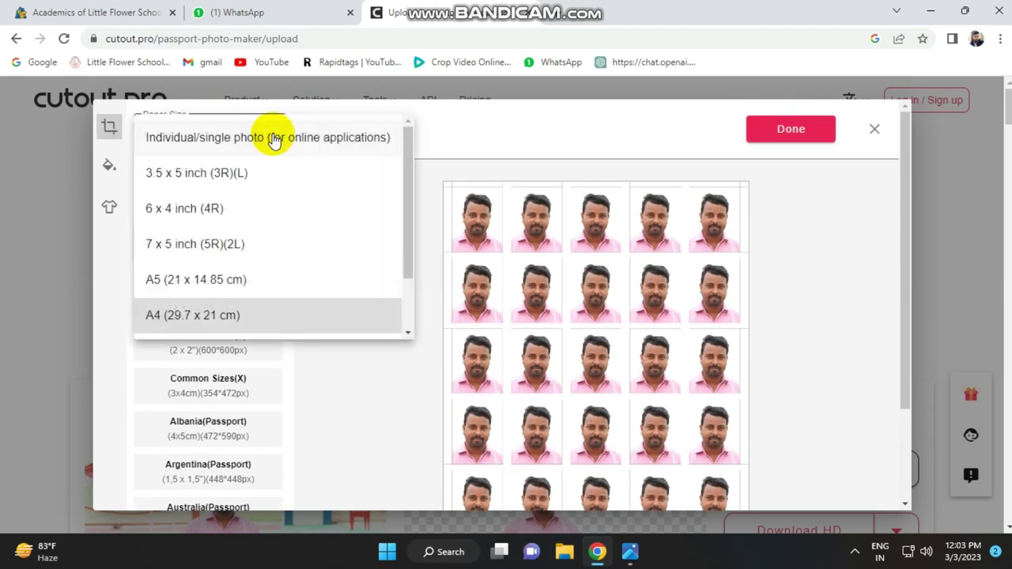
Try the 6 x 4 inch (4R) sheet, then settle on 3.5 x 5 inch paper
click(196, 210)
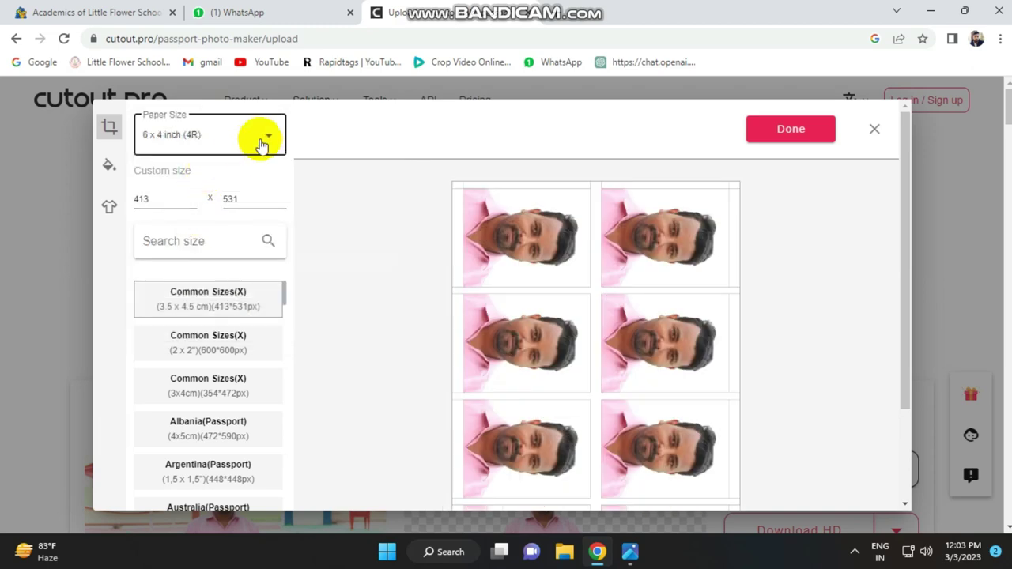
click(267, 140)
click(226, 174)
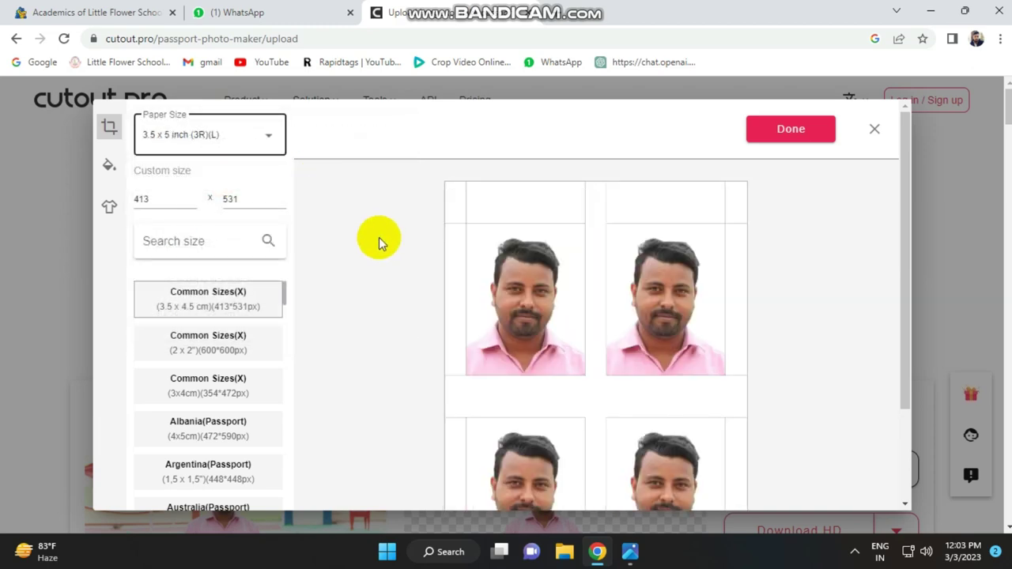
Browse the photo size list and choose the Estonia under-11 passport size
scroll(552, 316, down, 2)
scroll(549, 316, up, 2)
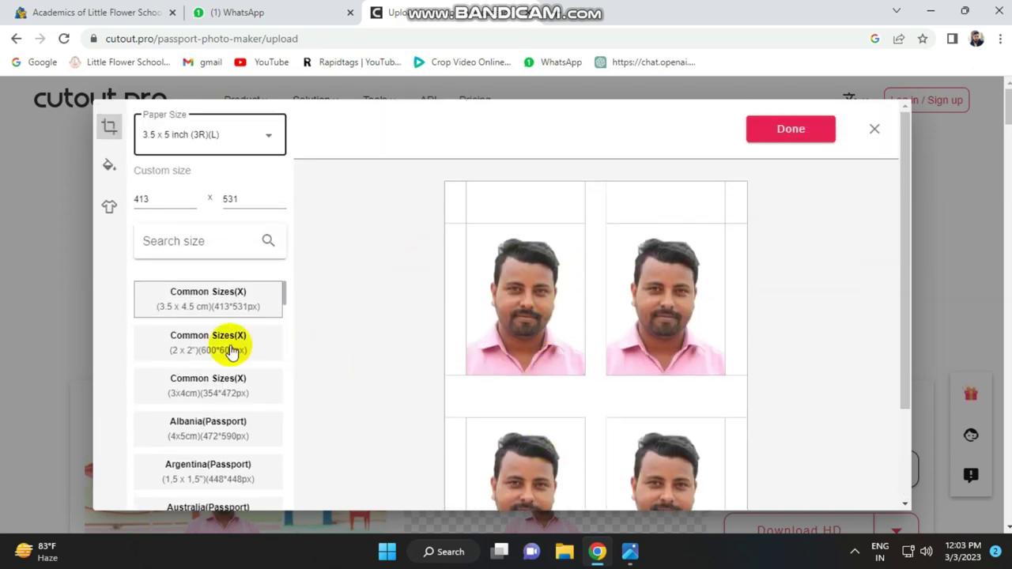
scroll(214, 349, down, 3)
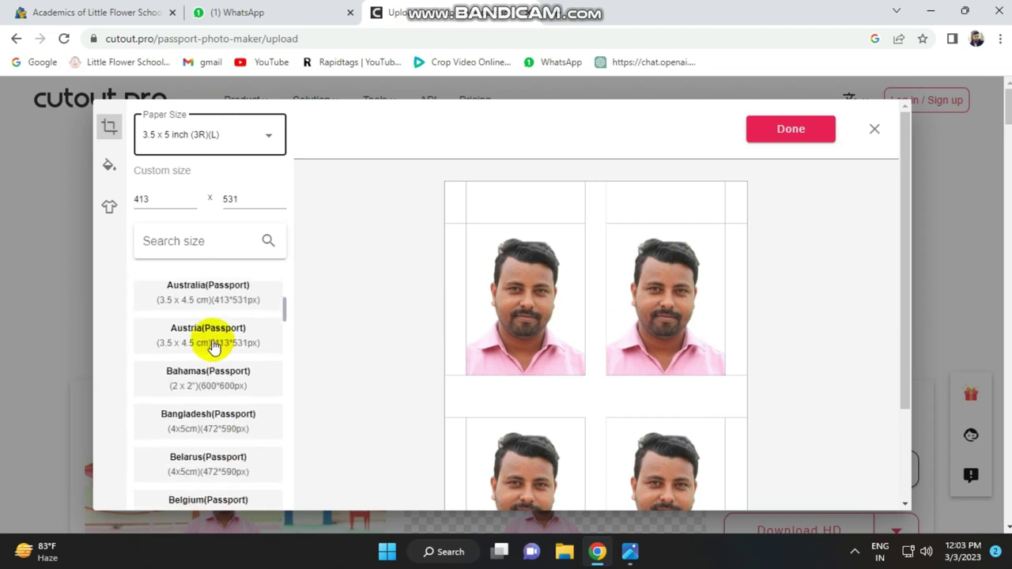
scroll(212, 306, up, 2)
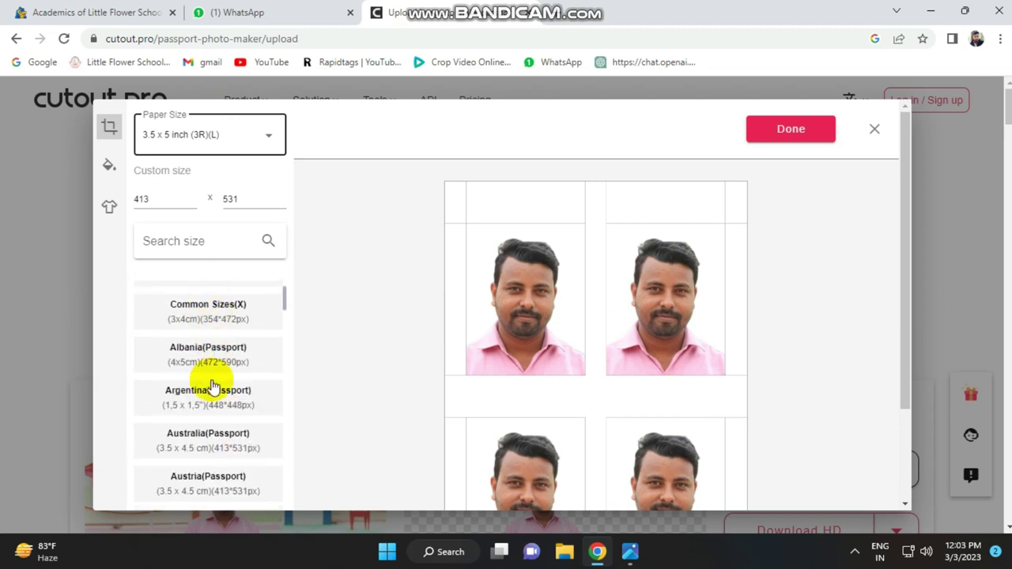
scroll(206, 333, up, 2)
scroll(216, 358, down, 1)
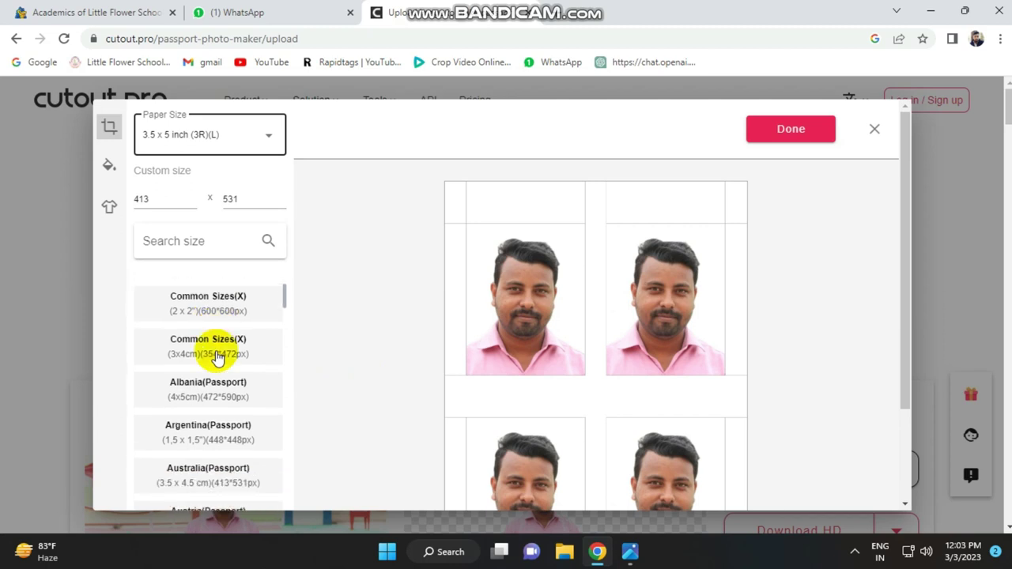
scroll(216, 358, down, 1)
scroll(216, 358, down, 2)
scroll(217, 357, down, 1)
scroll(218, 357, down, 1)
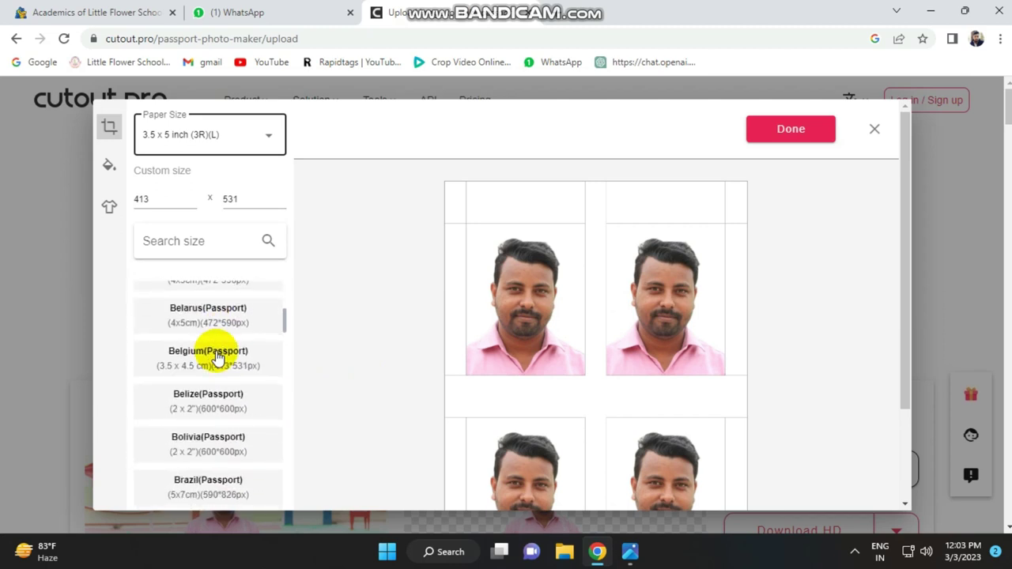
scroll(218, 357, down, 2)
scroll(217, 356, down, 2)
scroll(217, 356, down, 2)
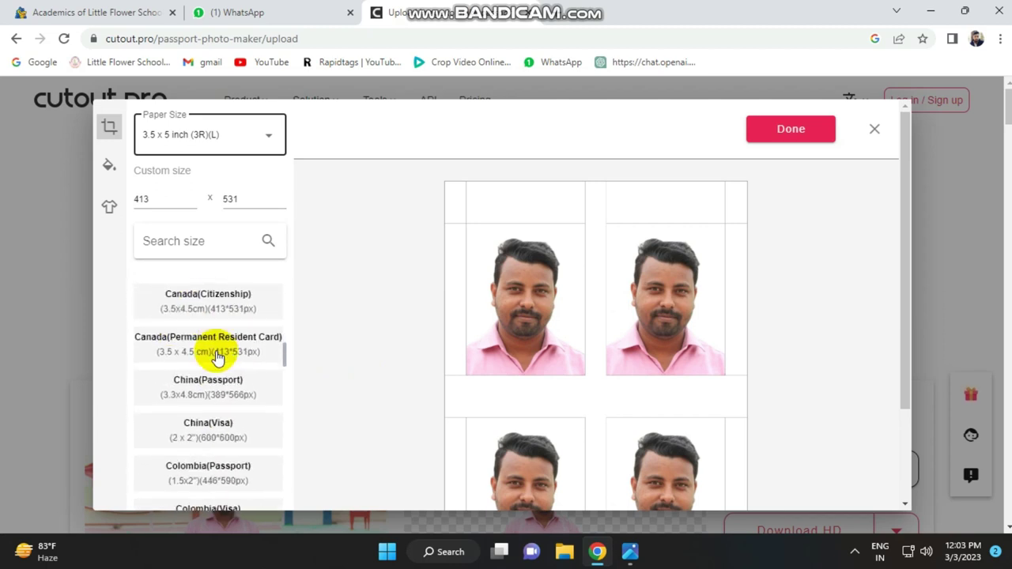
scroll(217, 357, down, 3)
scroll(218, 357, down, 1)
scroll(217, 357, down, 2)
scroll(216, 356, down, 4)
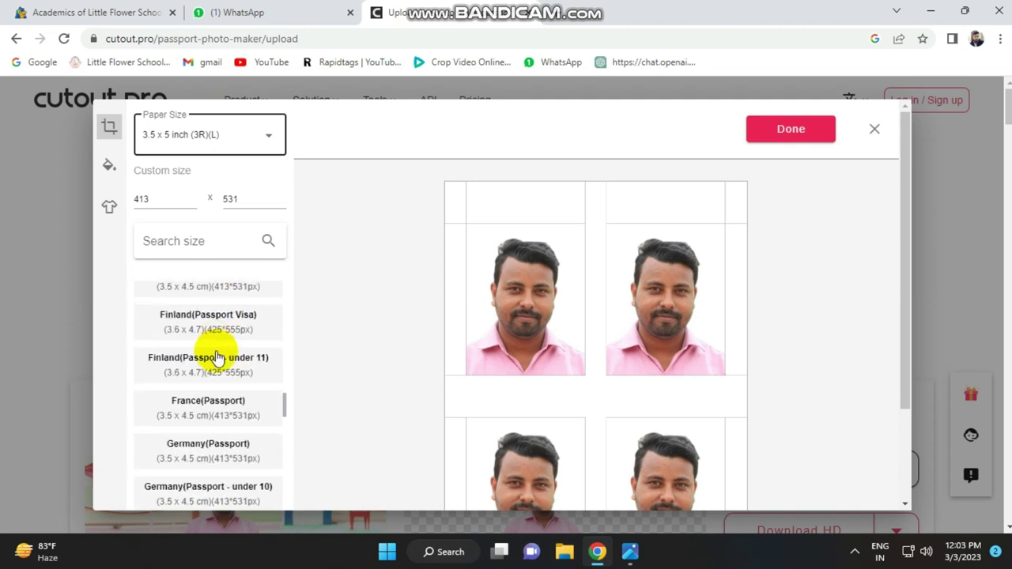
scroll(220, 357, up, 3)
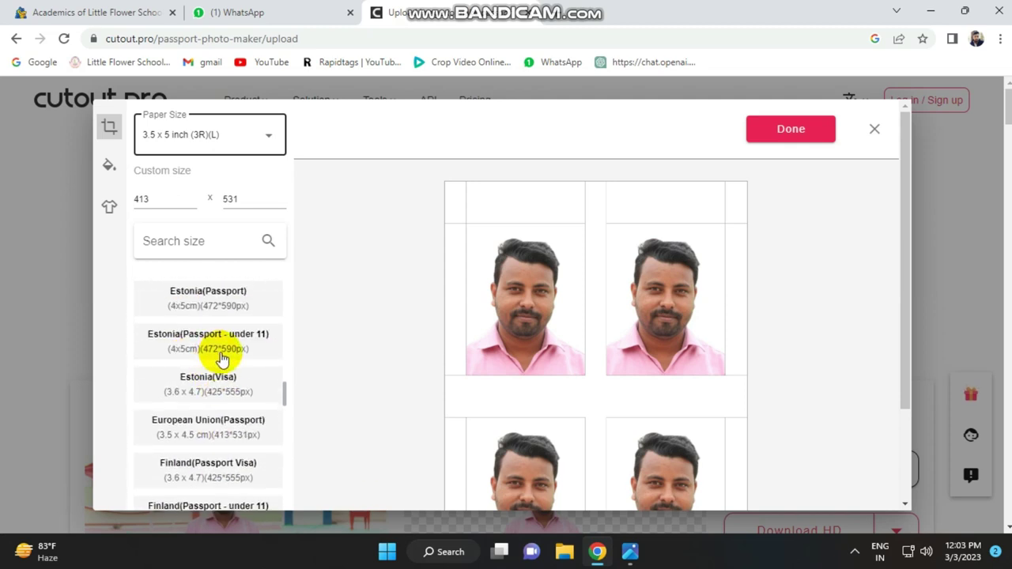
click(214, 346)
Filter the size list with 'p' and apply the Australia passport size
scroll(214, 340, down, 3)
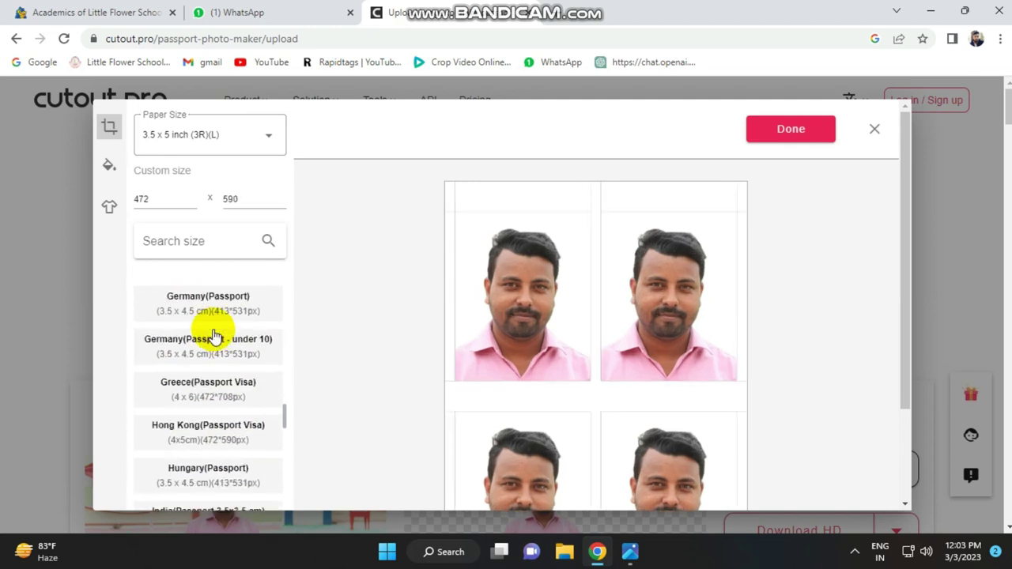
scroll(215, 340, down, 3)
scroll(214, 339, down, 3)
scroll(216, 338, down, 1)
scroll(214, 337, down, 3)
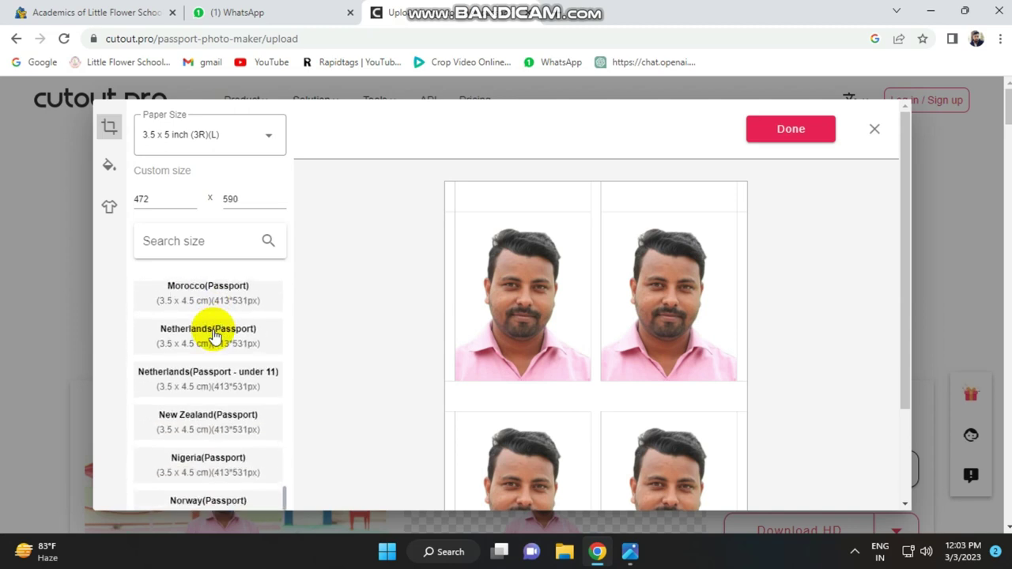
scroll(215, 338, down, 3)
scroll(214, 338, down, 3)
scroll(214, 336, up, 3)
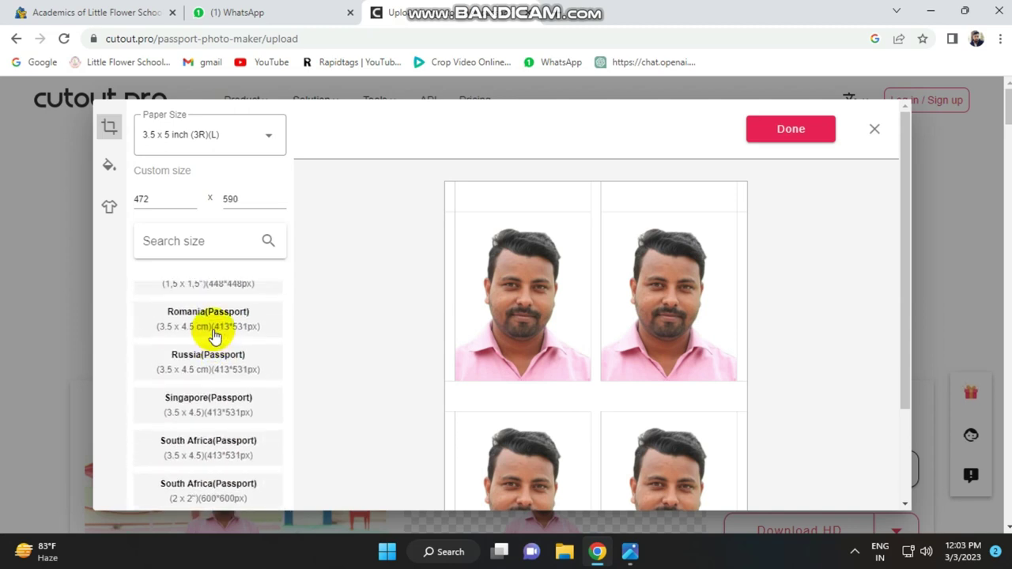
scroll(214, 337, up, 3)
scroll(214, 336, up, 3)
scroll(215, 336, up, 3)
scroll(214, 336, up, 3)
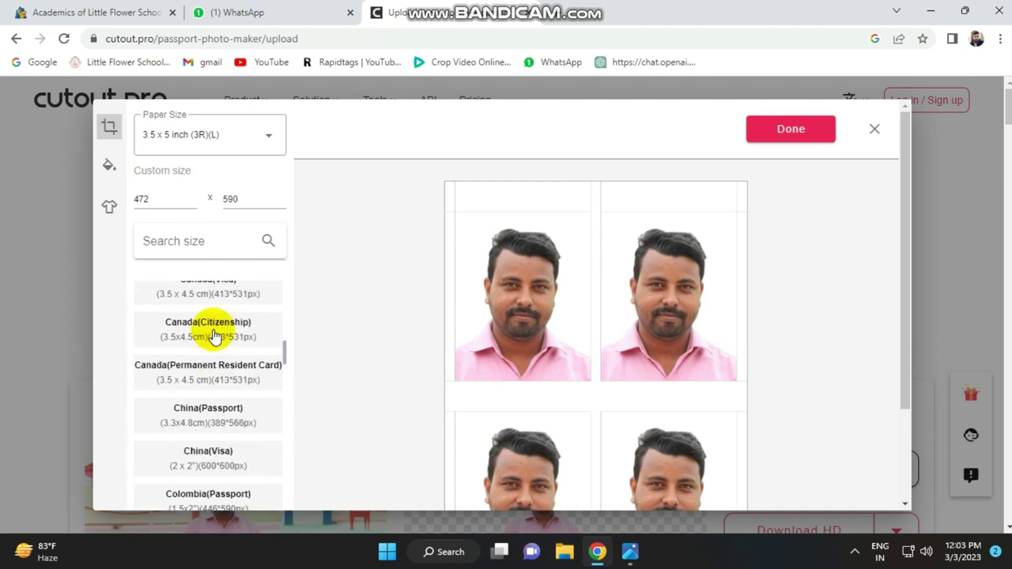
scroll(214, 336, up, 3)
scroll(214, 337, up, 3)
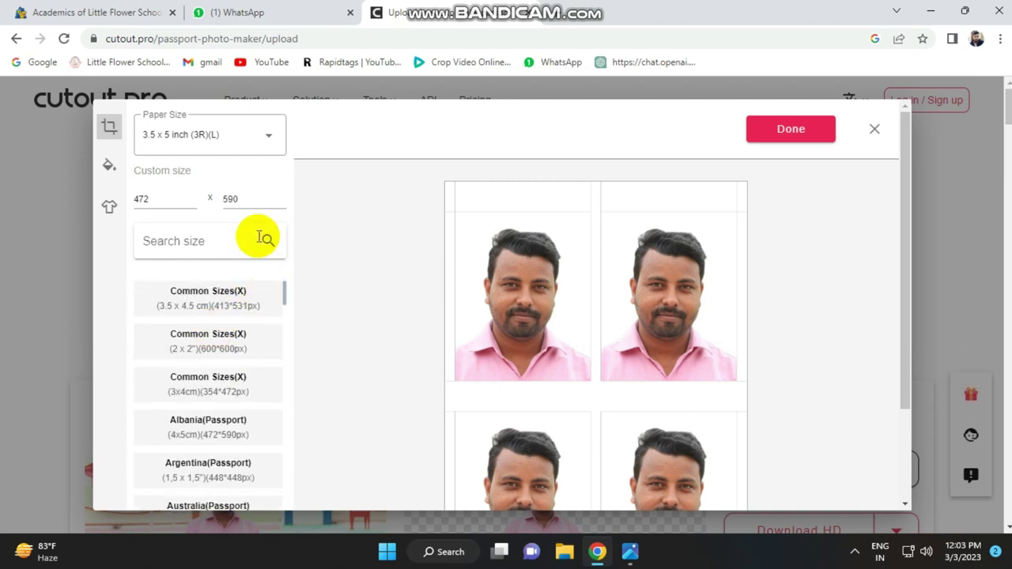
text(passport)
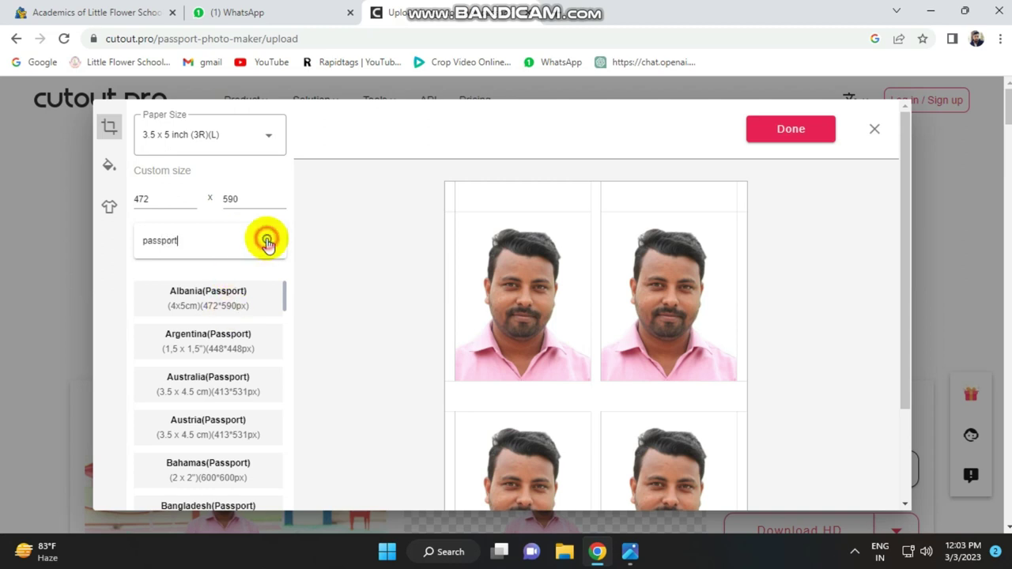
scroll(223, 321, down, 1)
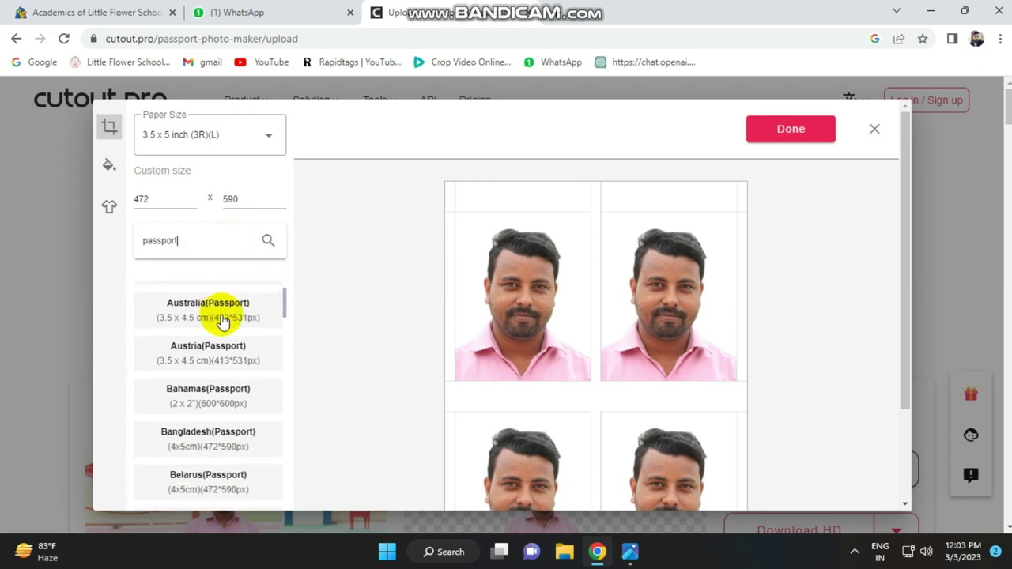
click(241, 314)
Try Austria and Argentina (448x448), finally choosing Albania passport 4x5cm, 472x590 px
scroll(474, 309, down, 3)
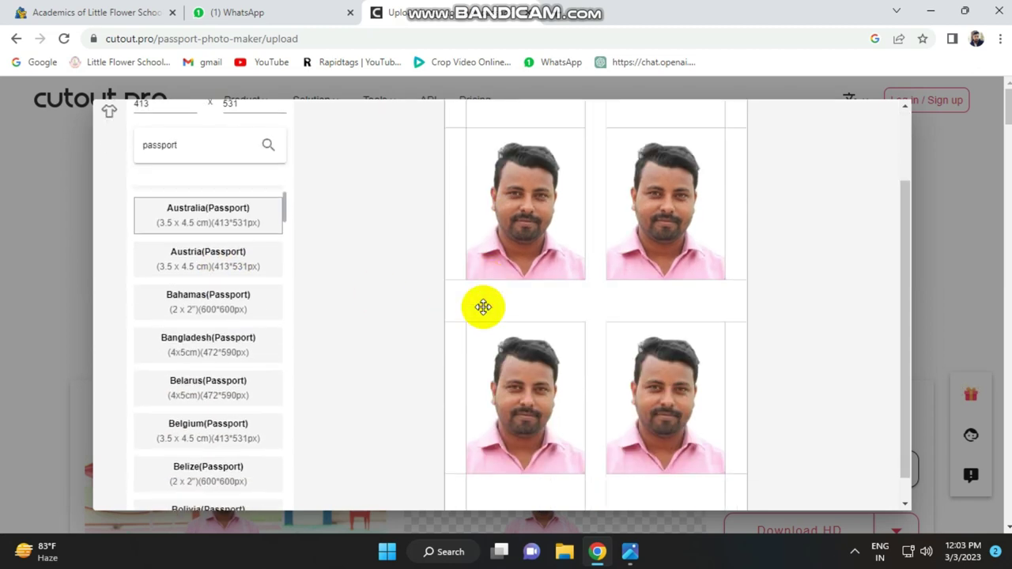
scroll(194, 277, up, 1)
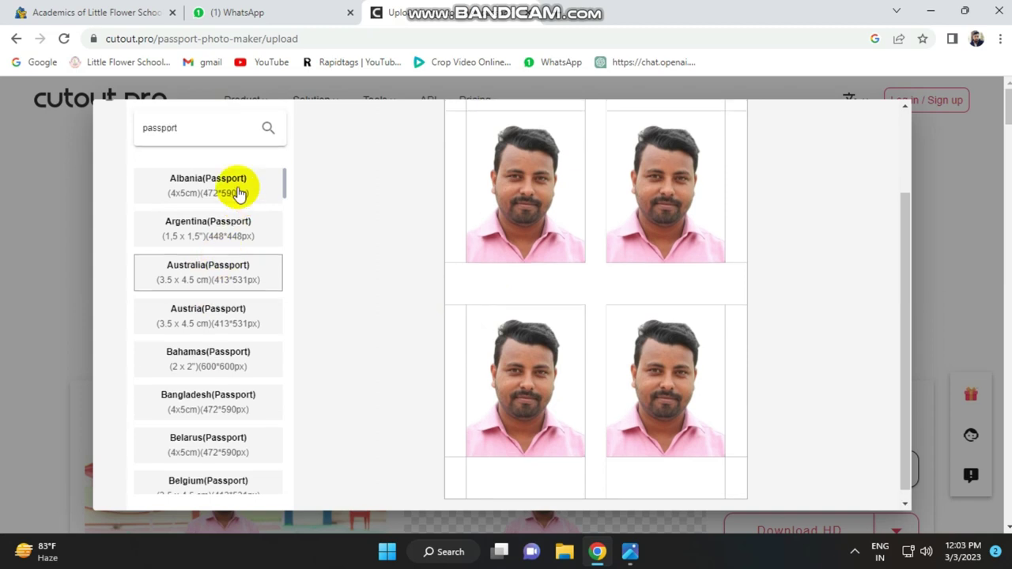
scroll(237, 193, up, 3)
click(213, 431)
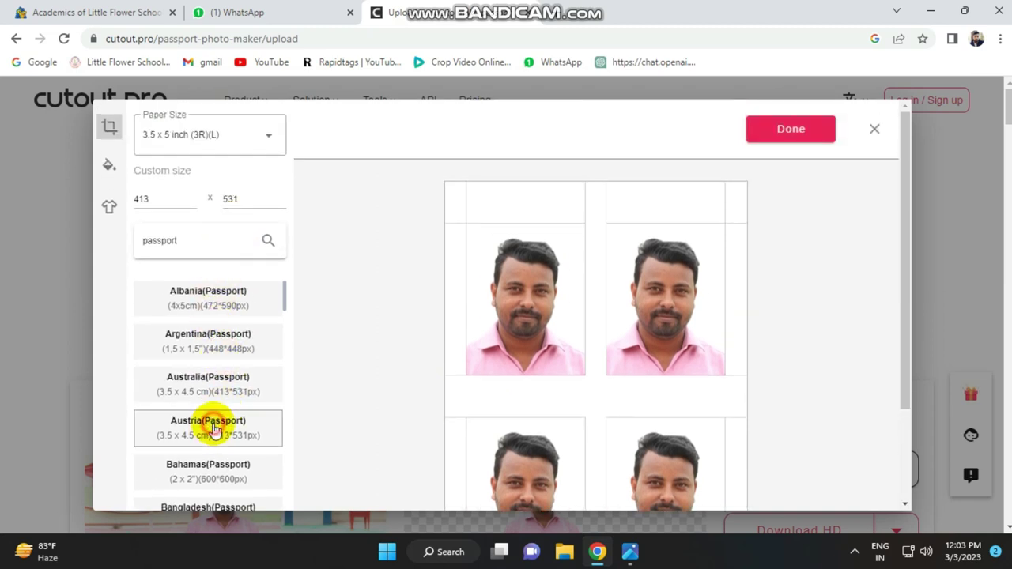
click(215, 342)
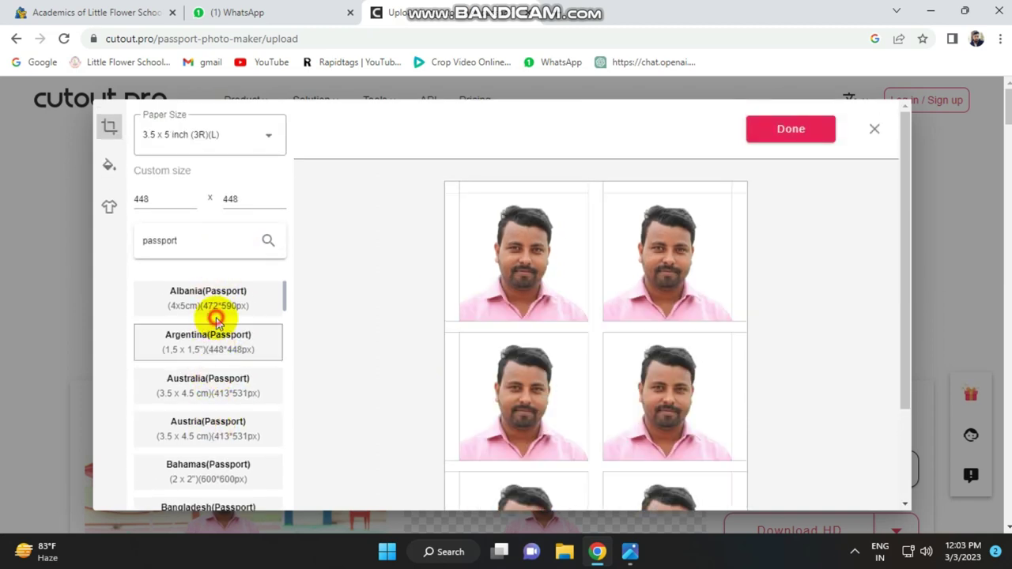
click(219, 311)
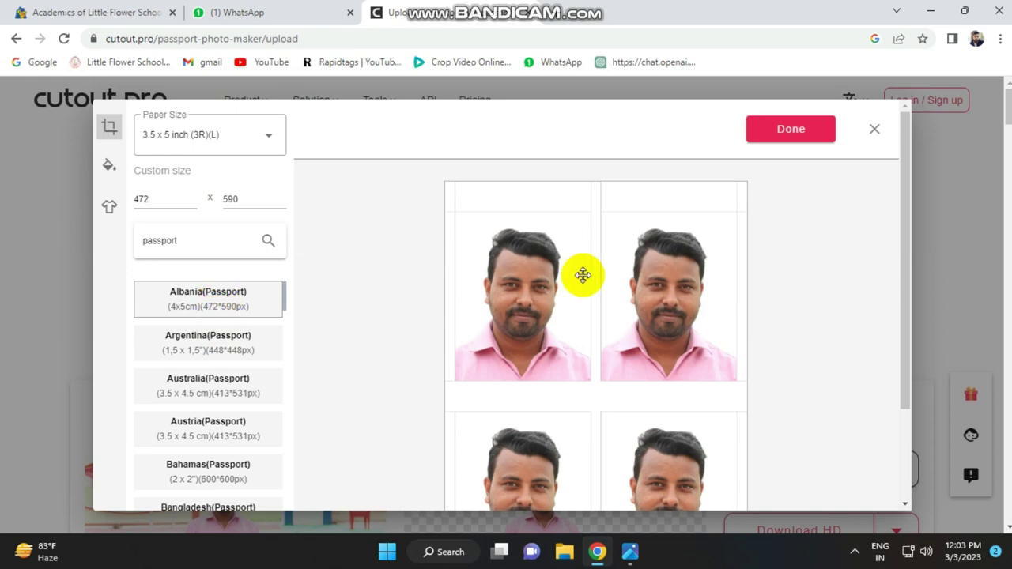
Finish the photo sheet editor and scroll through the resulting page
click(874, 132)
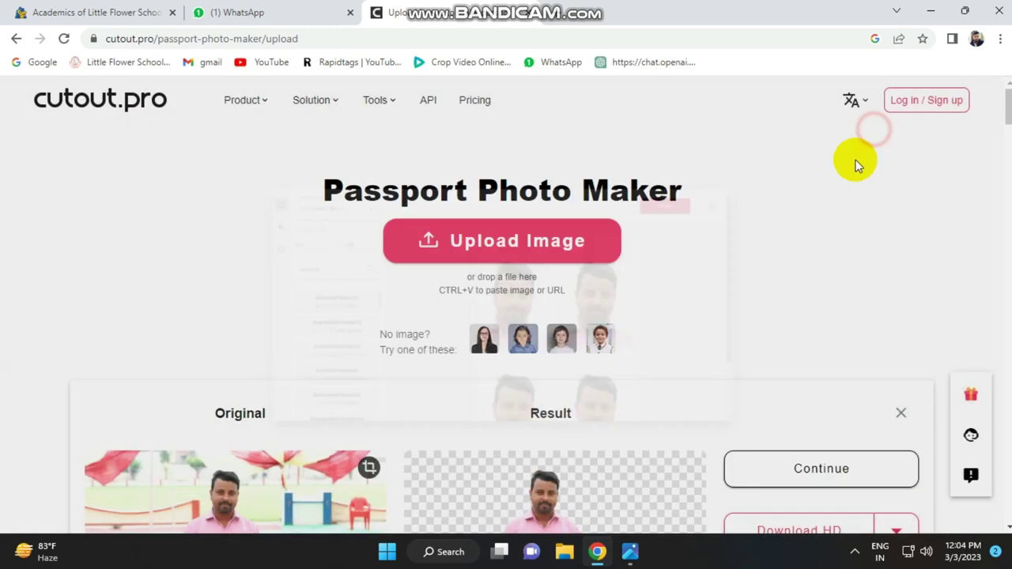
scroll(565, 271, down, 4)
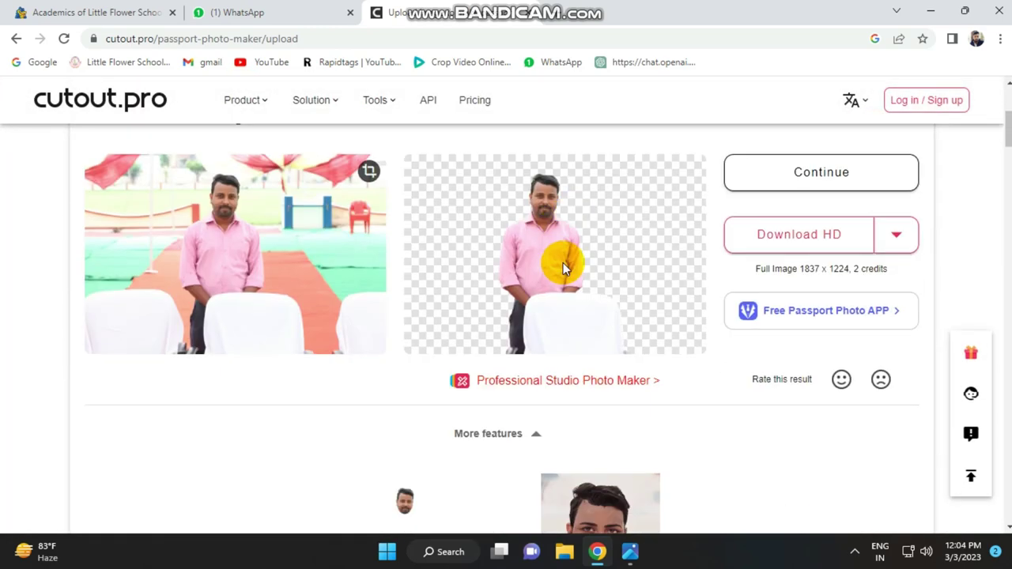
scroll(562, 264, up, 2)
scroll(565, 261, down, 2)
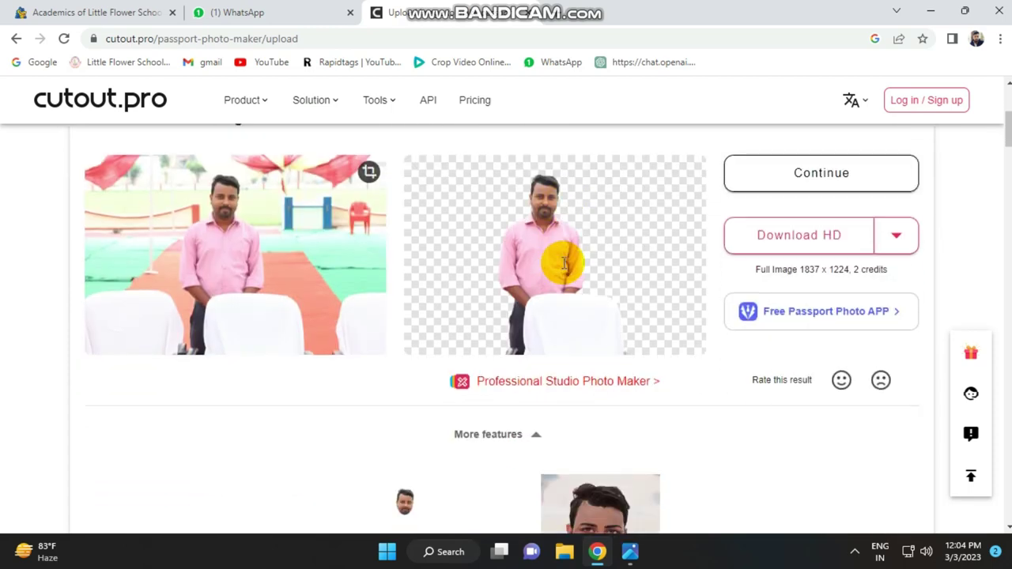
scroll(475, 269, up, 1)
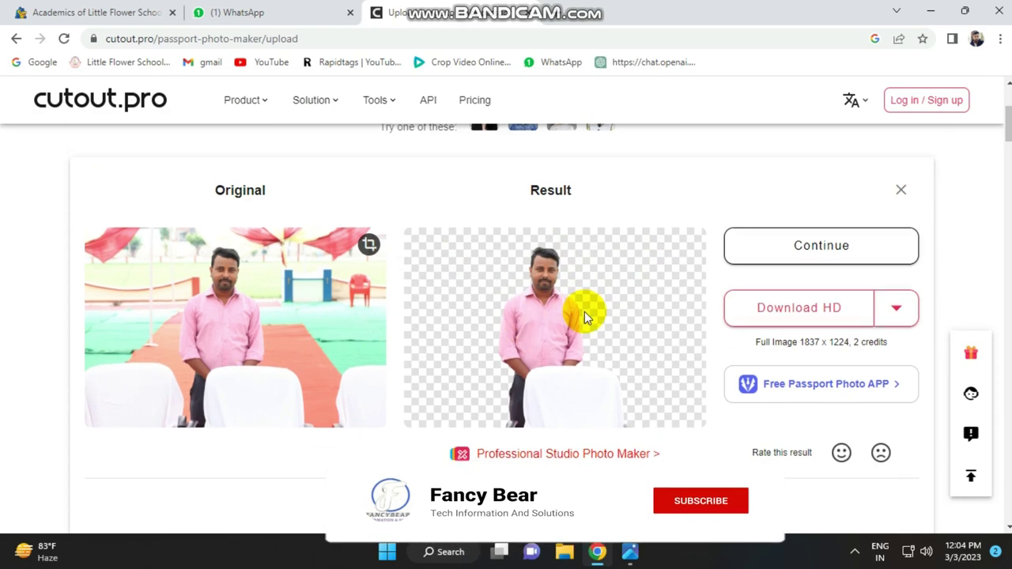
scroll(585, 312, down, 2)
scroll(585, 312, down, 3)
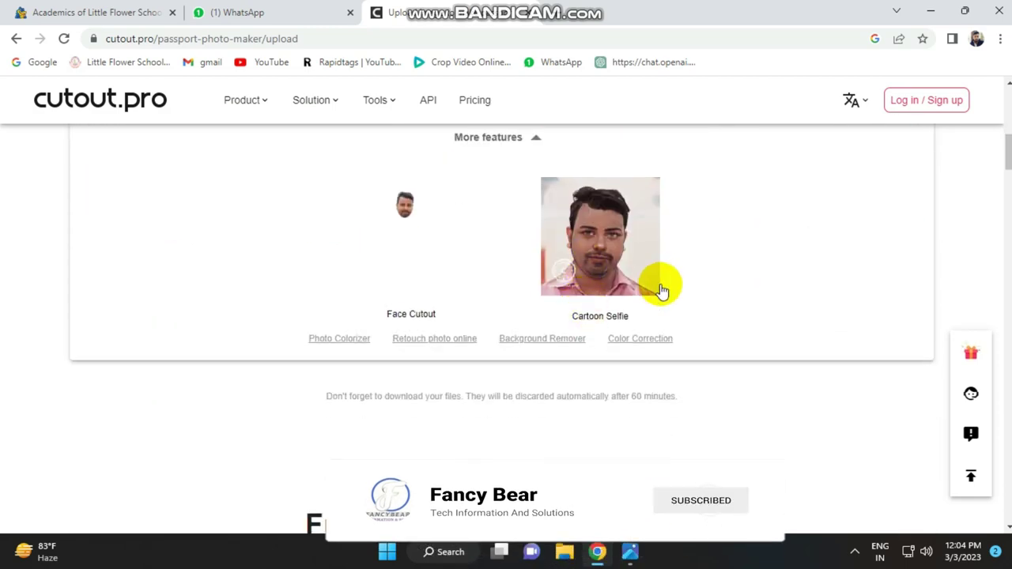
scroll(664, 302, up, 3)
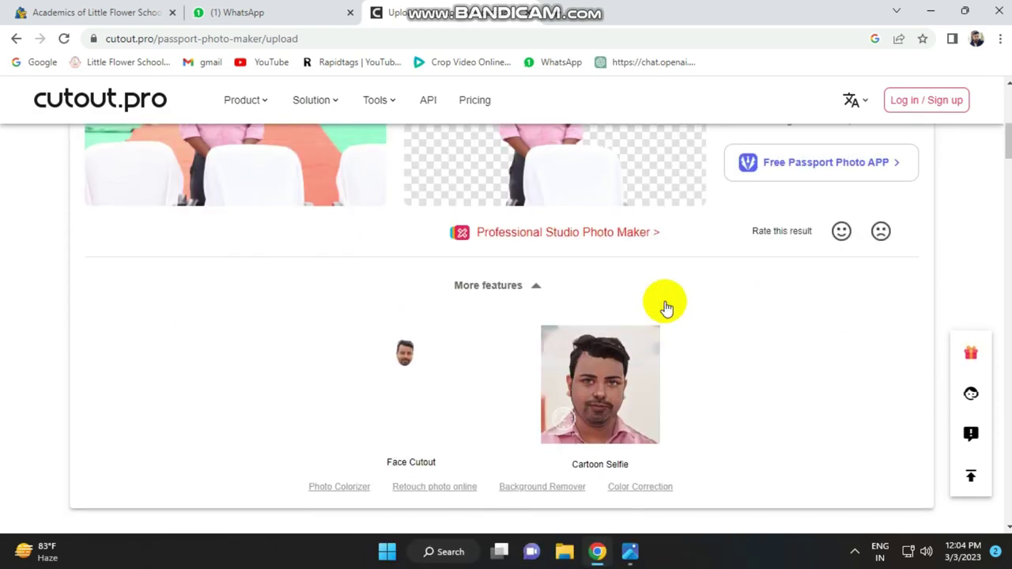
scroll(662, 301, down, 1)
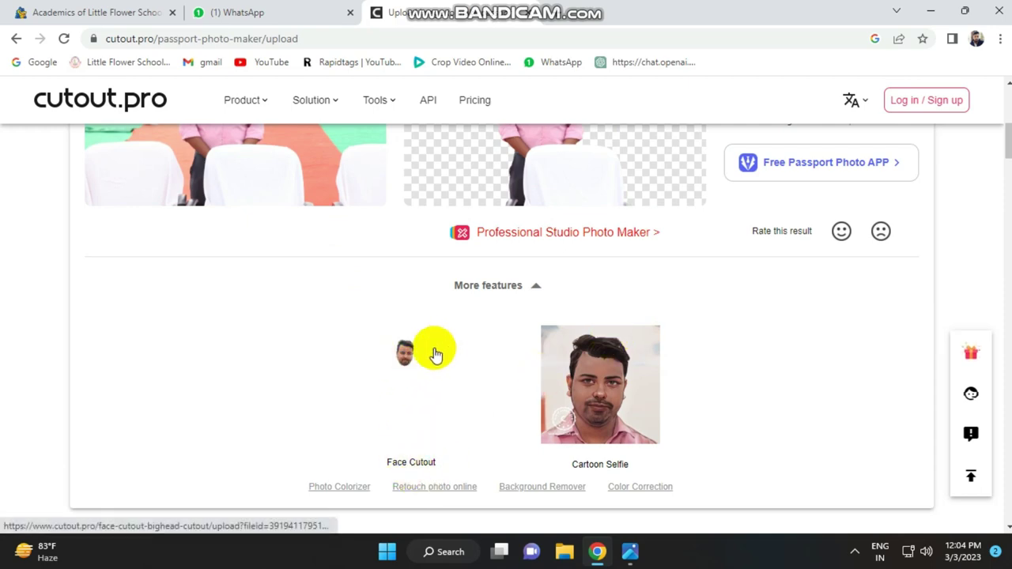
Scroll the page further and open the Blur Background tool
scroll(435, 353, up, 5)
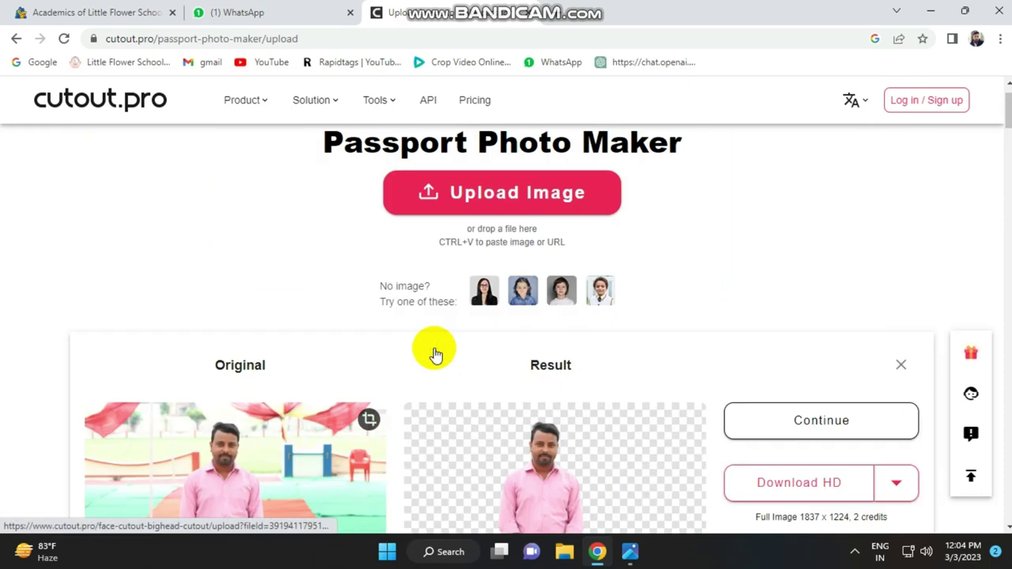
scroll(332, 253, down, 1)
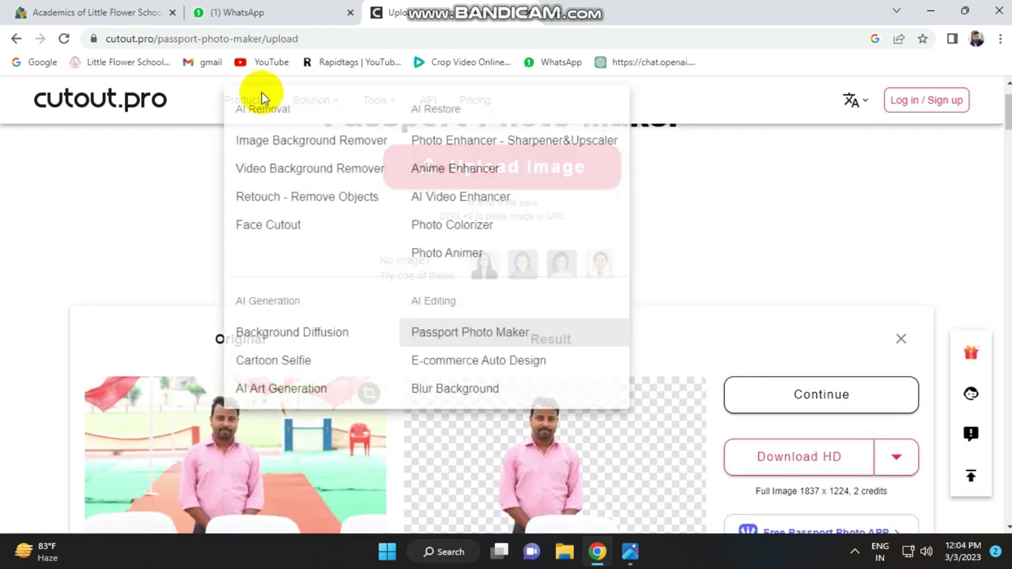
scroll(576, 305, down, 2)
scroll(575, 308, up, 3)
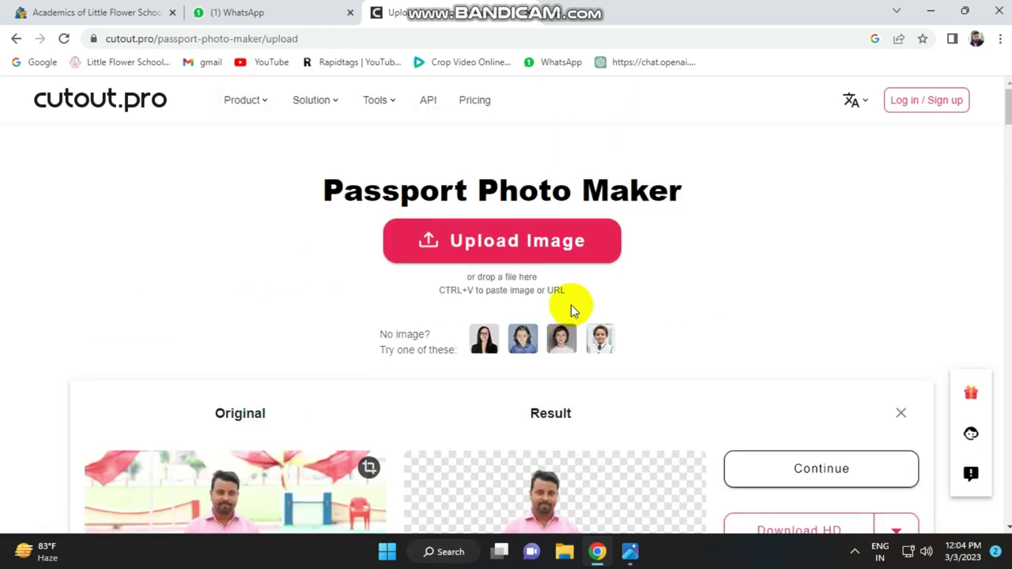
scroll(573, 333, down, 3)
scroll(516, 388, down, 1)
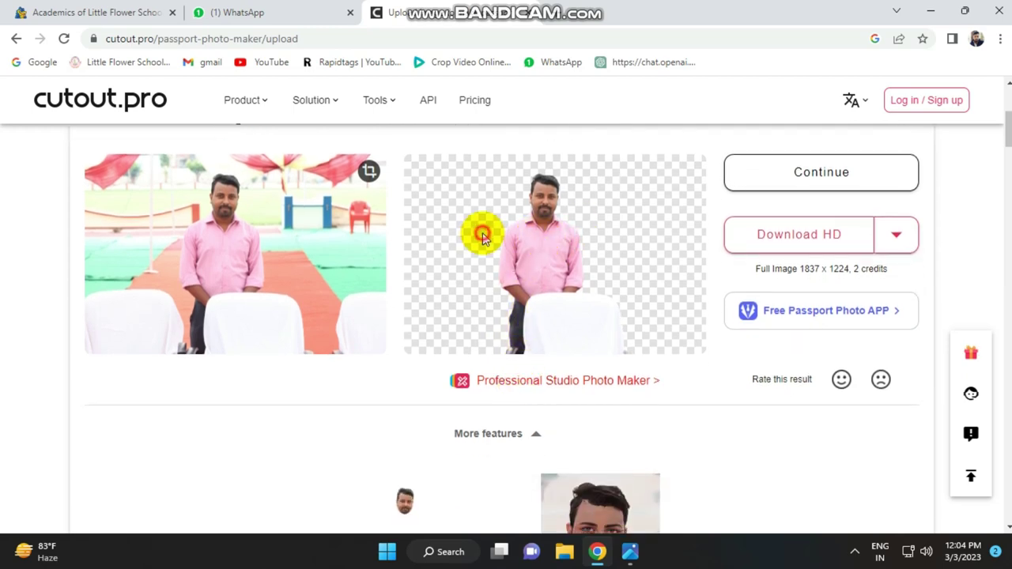
scroll(482, 232, up, 4)
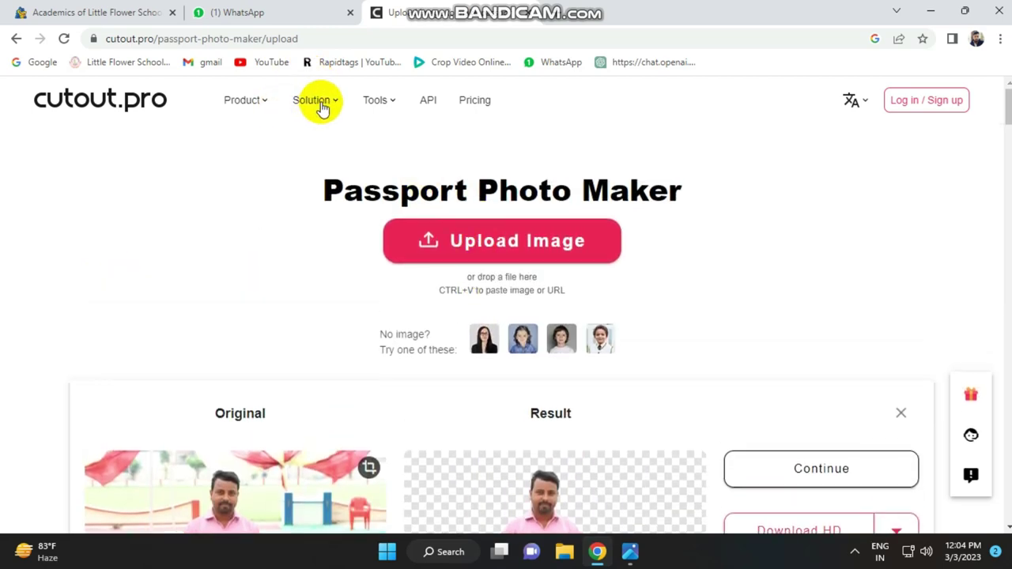
mouse_move(379, 99)
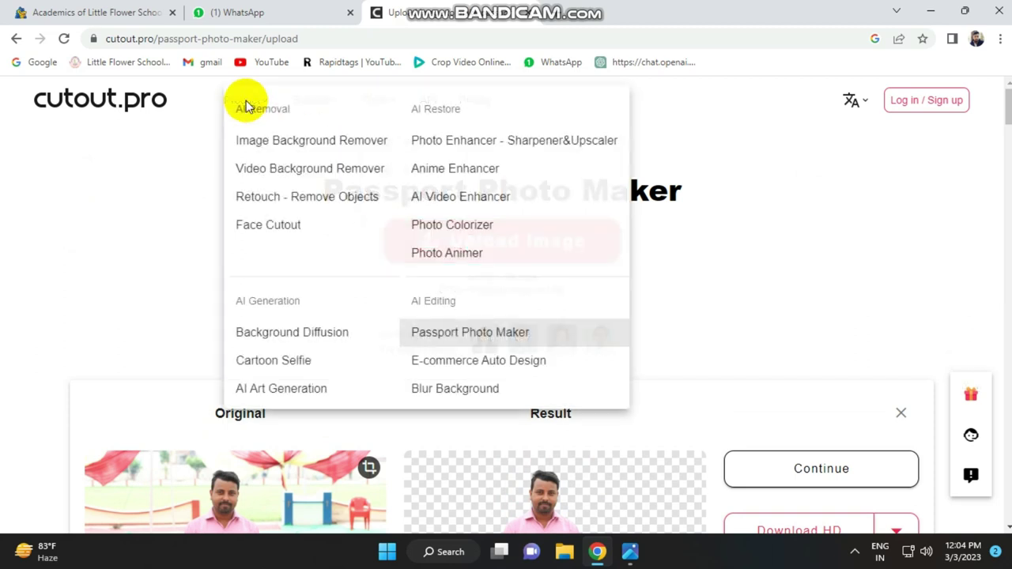
mouse_move(245, 100)
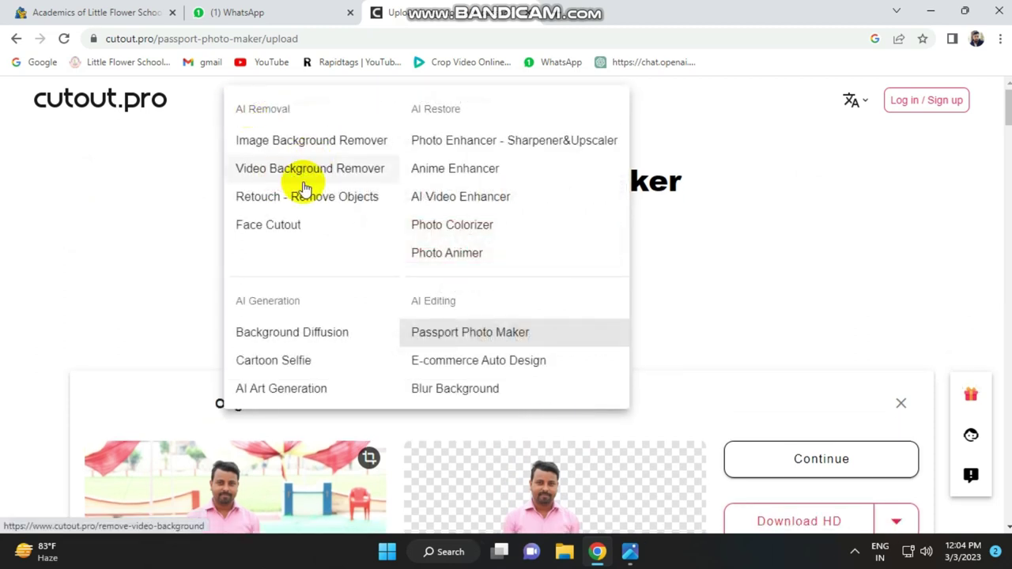
scroll(300, 253, down, 1)
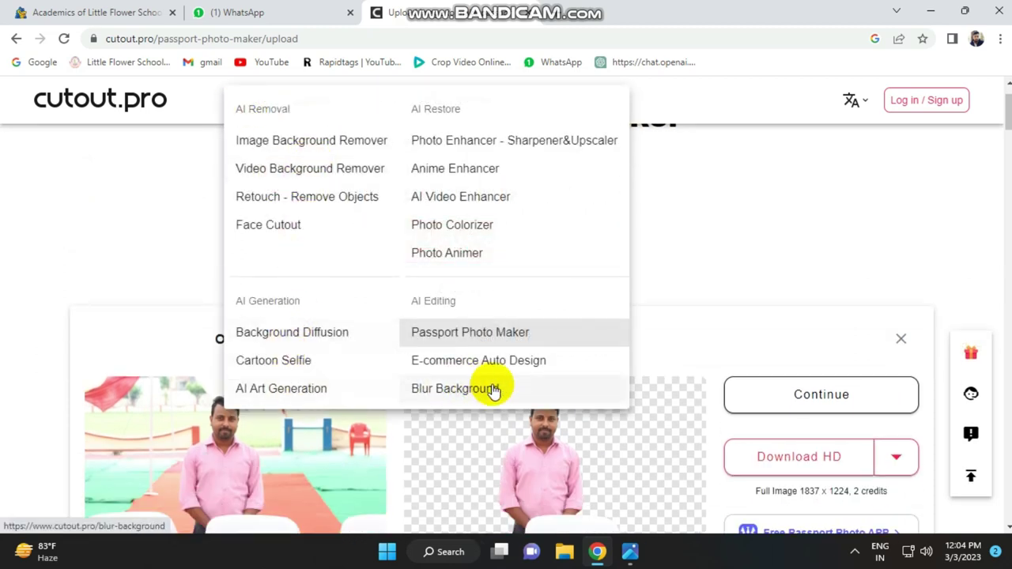
click(454, 388)
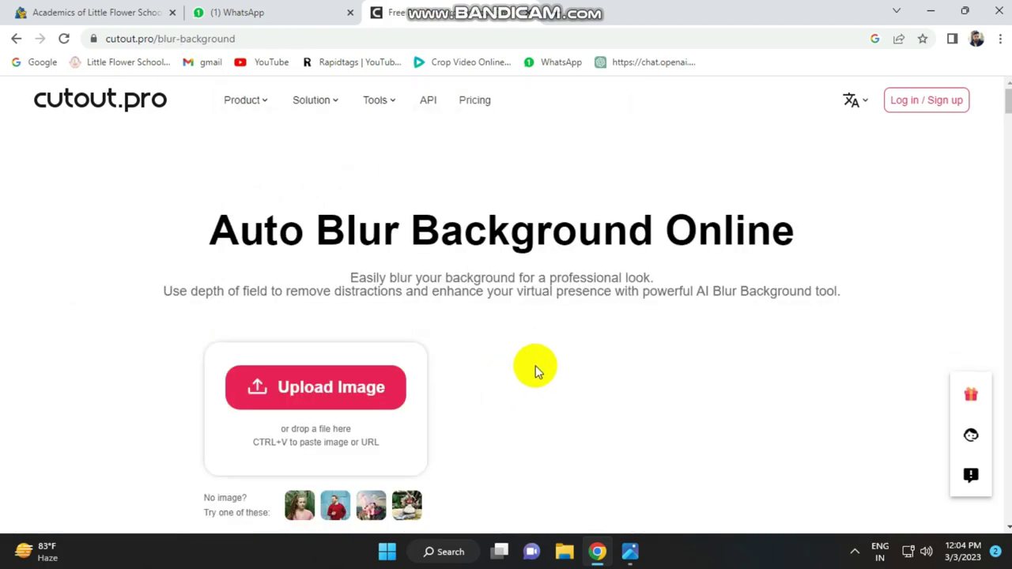
Upload IMG_4215.JPG from the Desktop to the Blur Background tool
scroll(535, 365, down, 4)
scroll(536, 366, up, 2)
scroll(536, 365, down, 3)
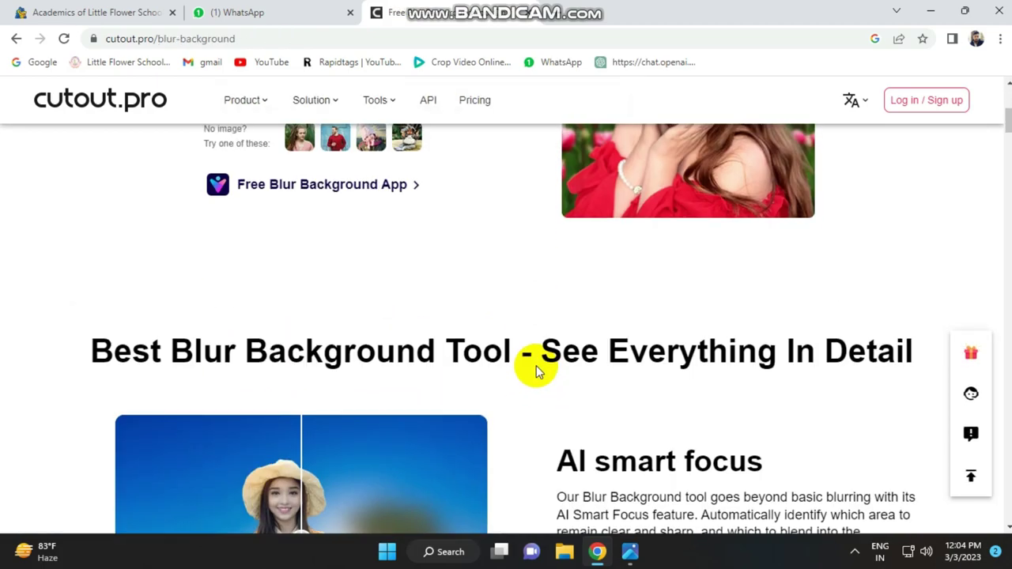
scroll(536, 366, down, 4)
scroll(536, 365, down, 4)
scroll(535, 366, up, 5)
scroll(308, 210, up, 3)
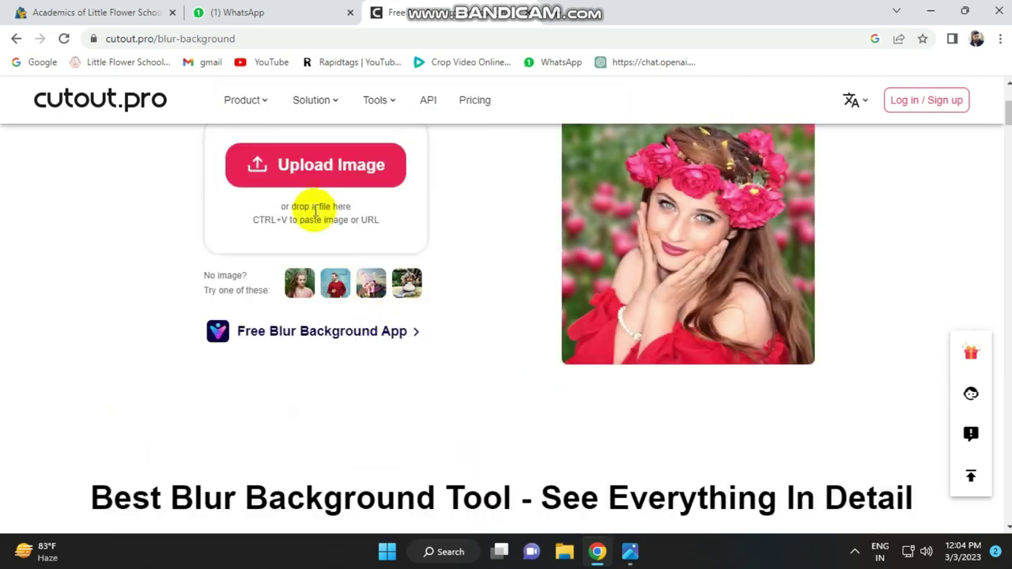
click(310, 187)
click(503, 297)
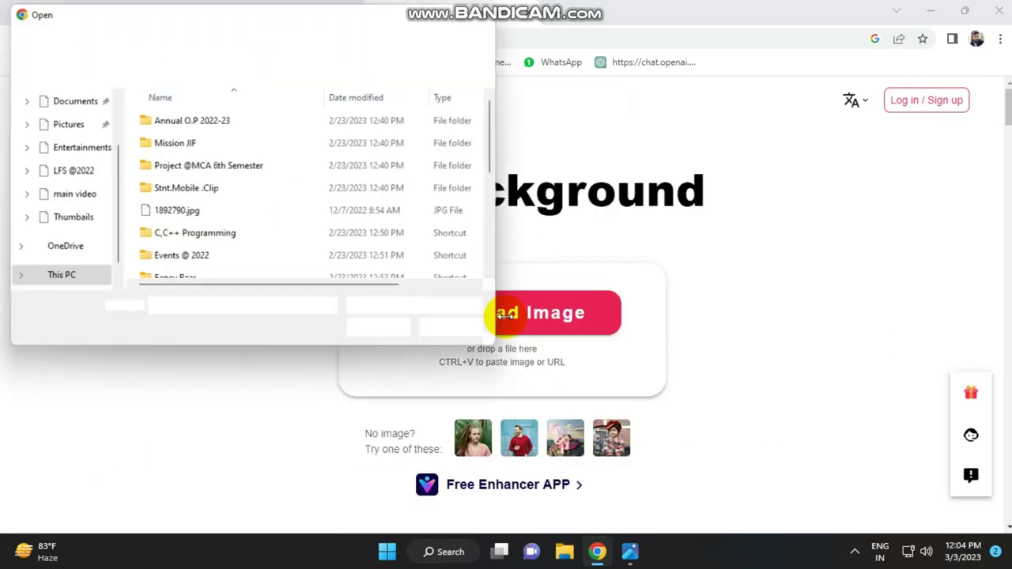
scroll(192, 213, down, 2)
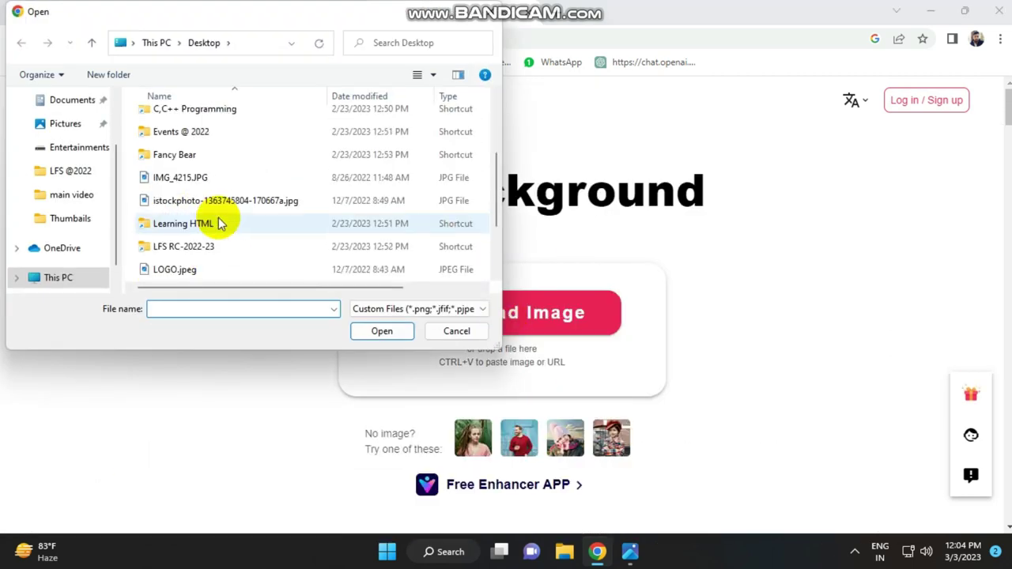
click(187, 177)
click(380, 333)
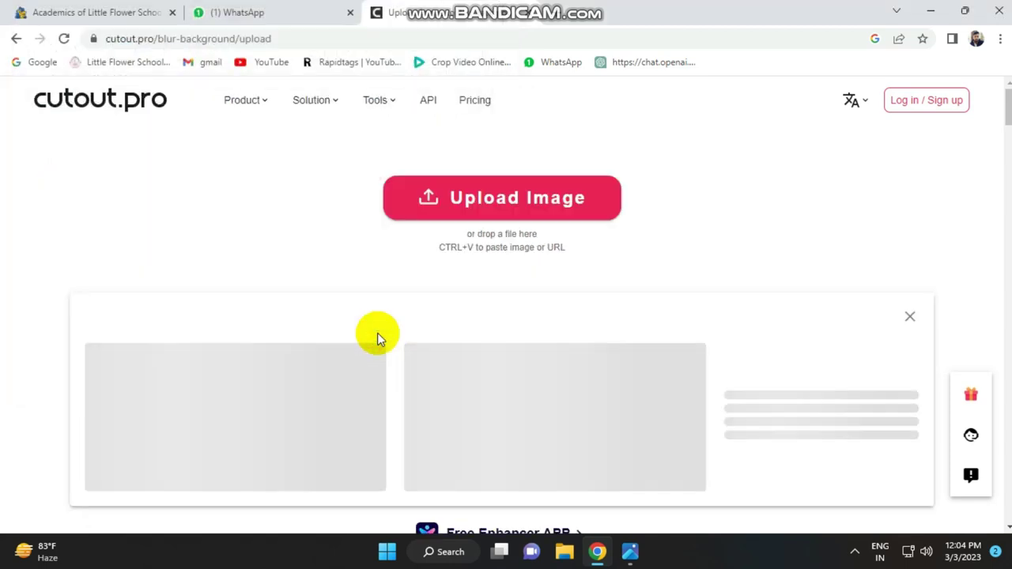
Dismiss the unsupported-picture error card to empty the upload area
scroll(572, 310, down, 1)
scroll(572, 310, down, 1)
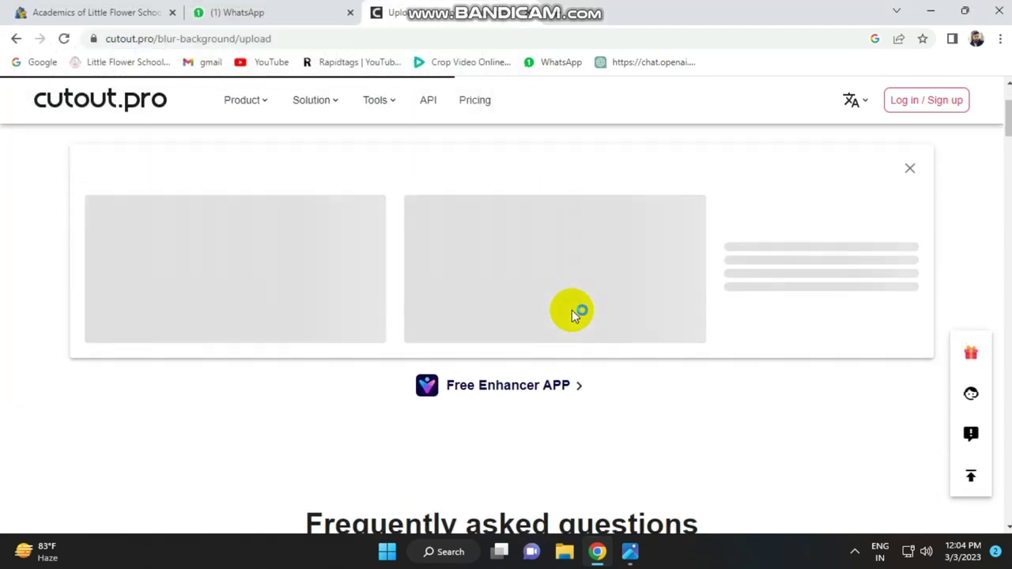
scroll(572, 310, down, 2)
scroll(572, 310, up, 4)
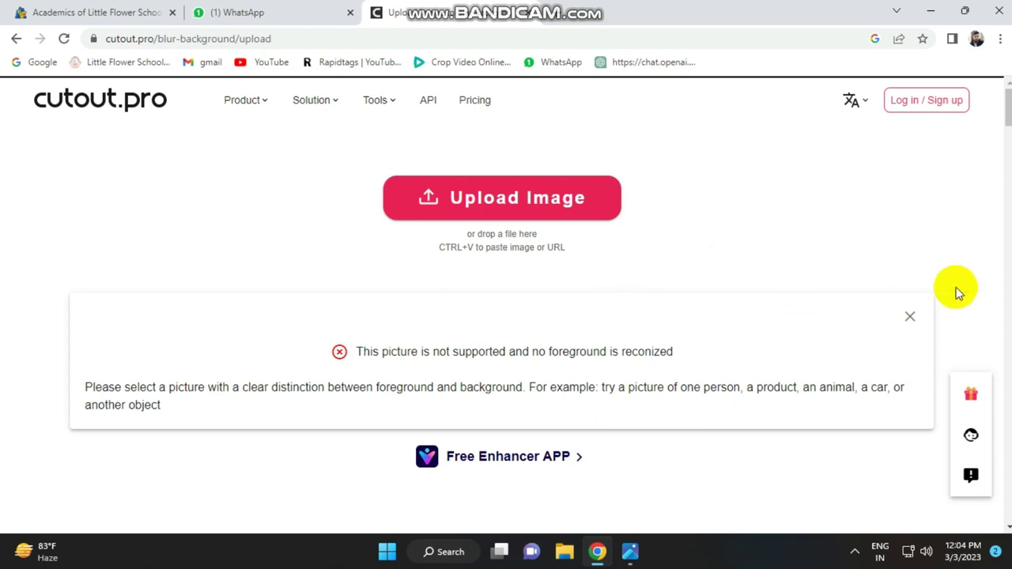
click(912, 323)
Select IMG_4215.JPG from the Desktop and upload it to Blur Background again
scroll(748, 300, down, 4)
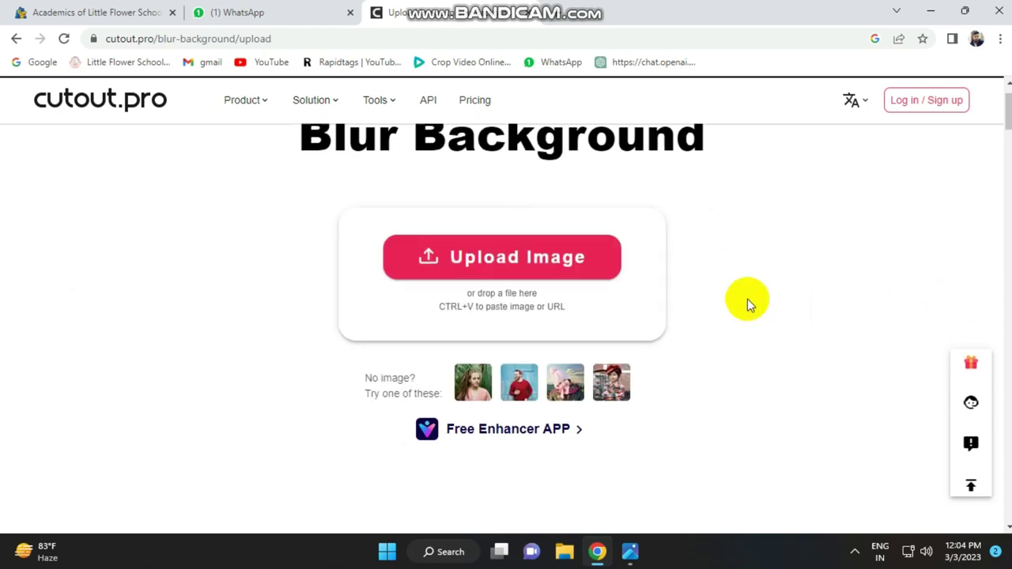
scroll(747, 301, up, 3)
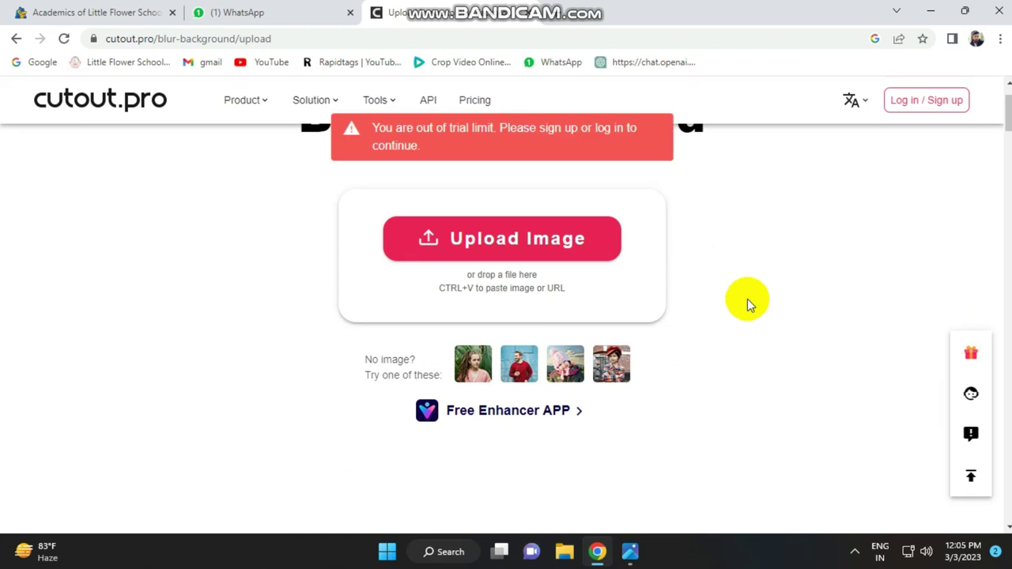
click(473, 245)
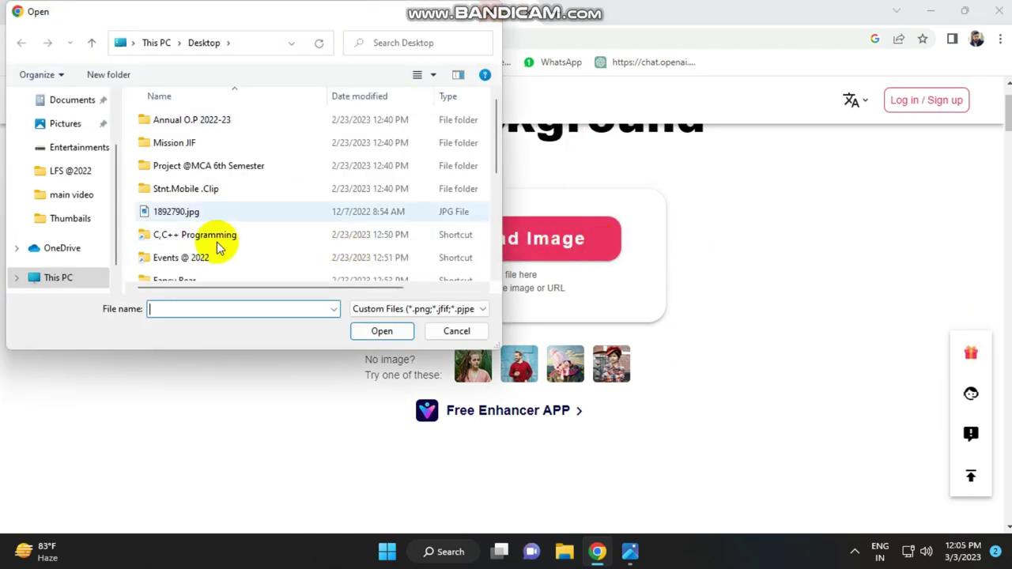
scroll(219, 242, down, 2)
scroll(215, 237, down, 1)
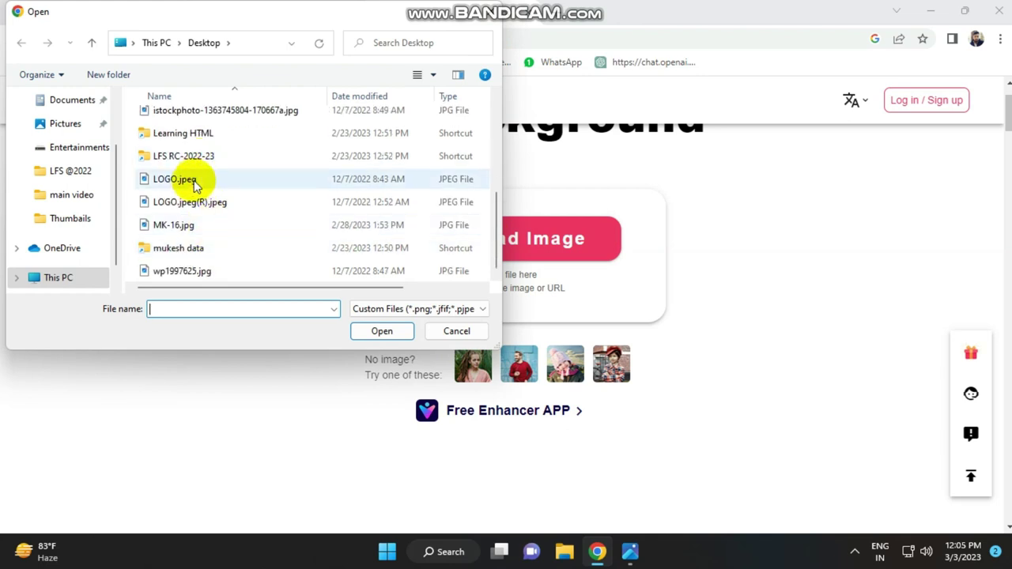
scroll(196, 212, up, 2)
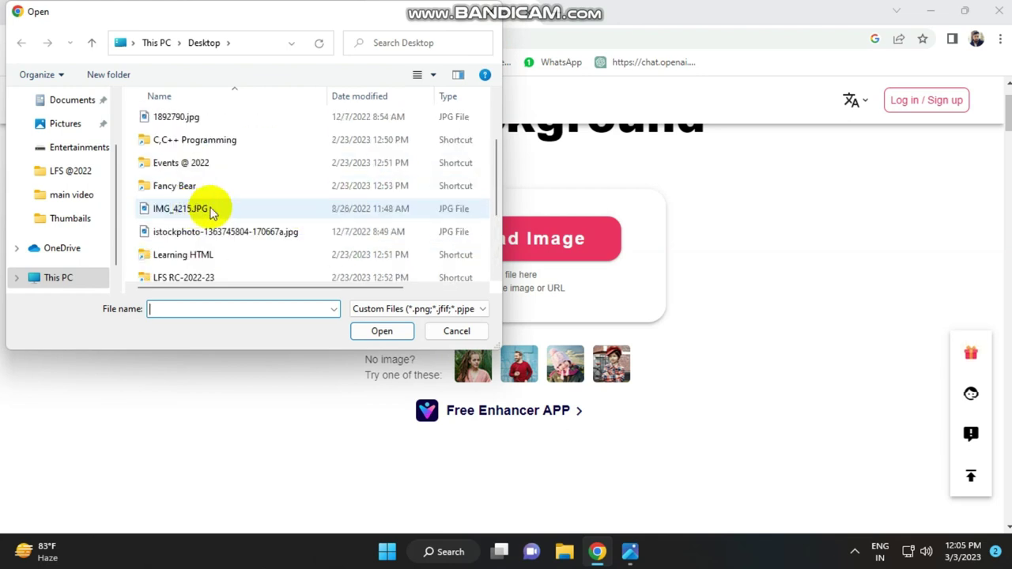
click(196, 211)
click(381, 332)
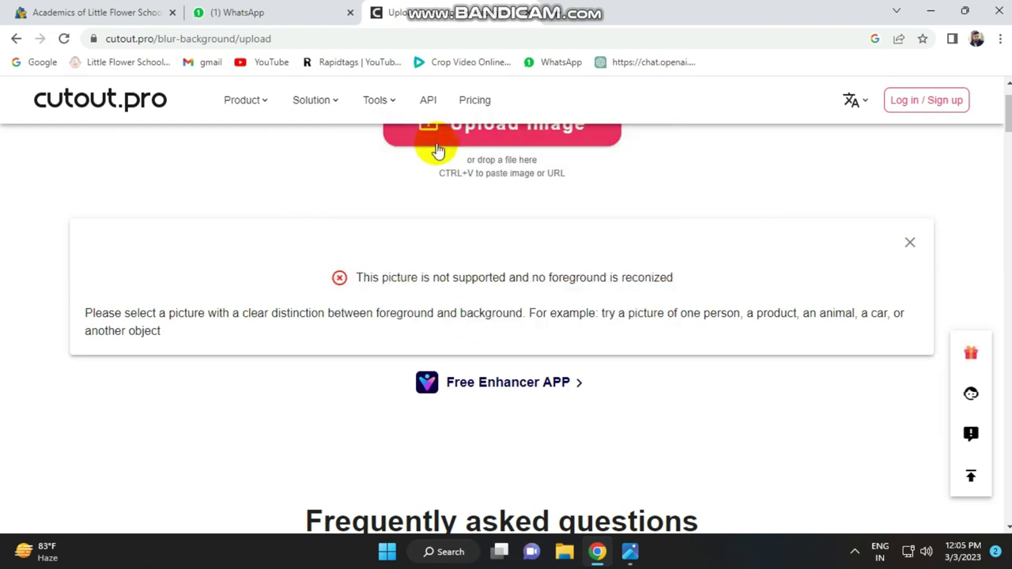
scroll(474, 212, up, 1)
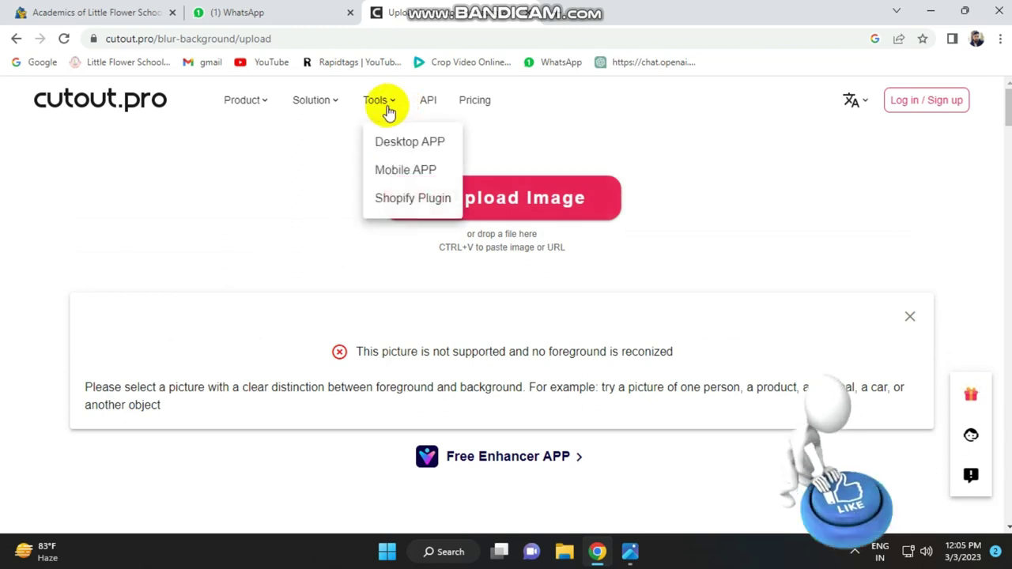
mouse_move(315, 99)
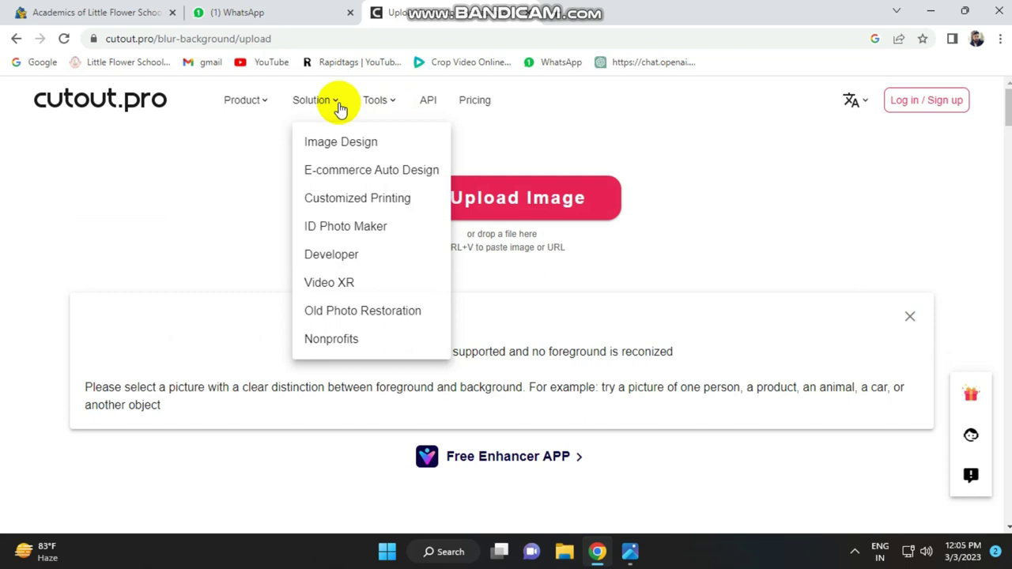
Open the ID Photo Maker page and browse its Background Removal, Suit Switch, Size and Retouch sections
click(350, 226)
scroll(599, 291, down, 3)
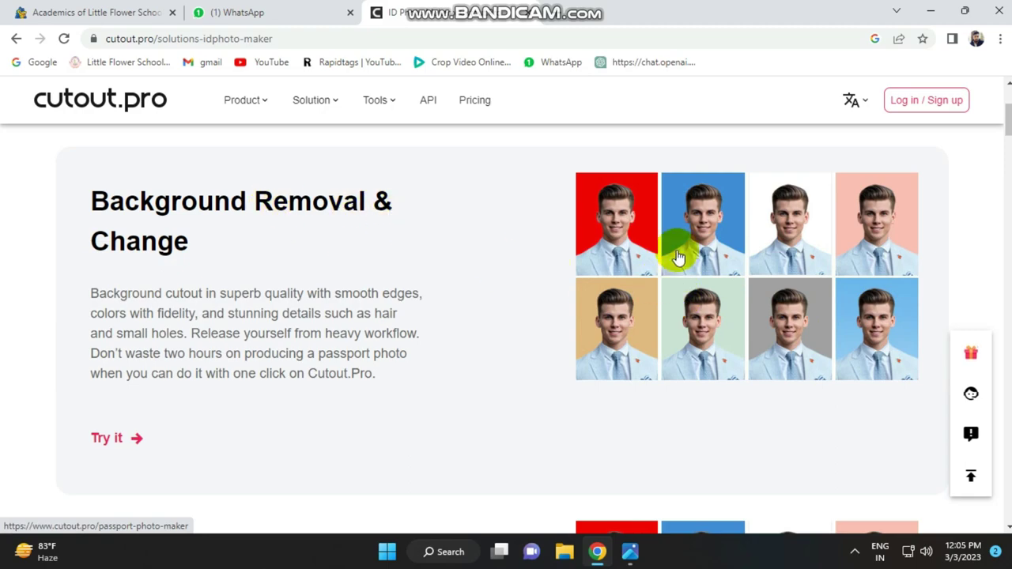
scroll(487, 269, up, 3)
scroll(488, 269, down, 5)
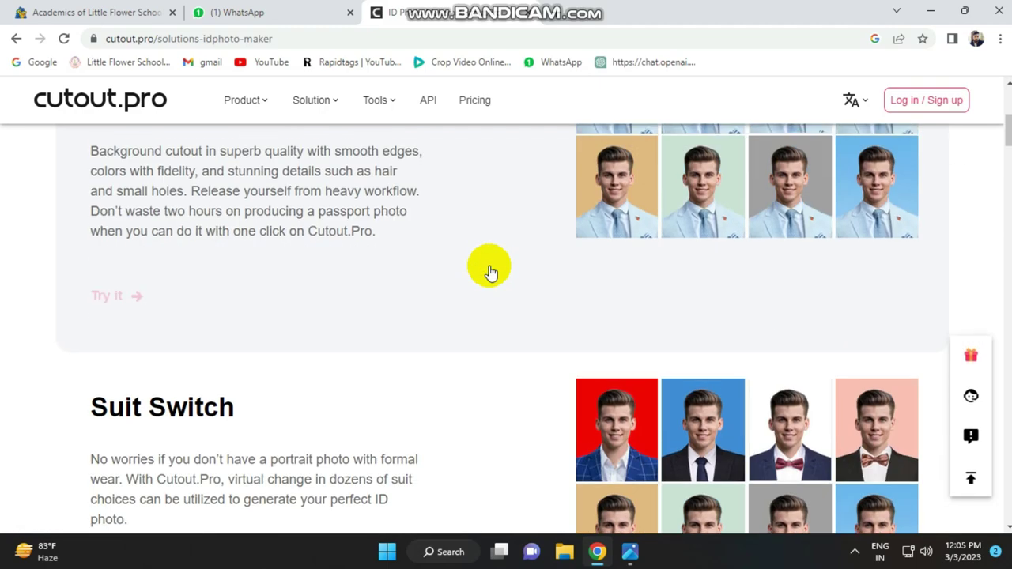
scroll(488, 267, down, 5)
scroll(488, 266, up, 3)
scroll(474, 301, up, 1)
scroll(670, 282, down, 2)
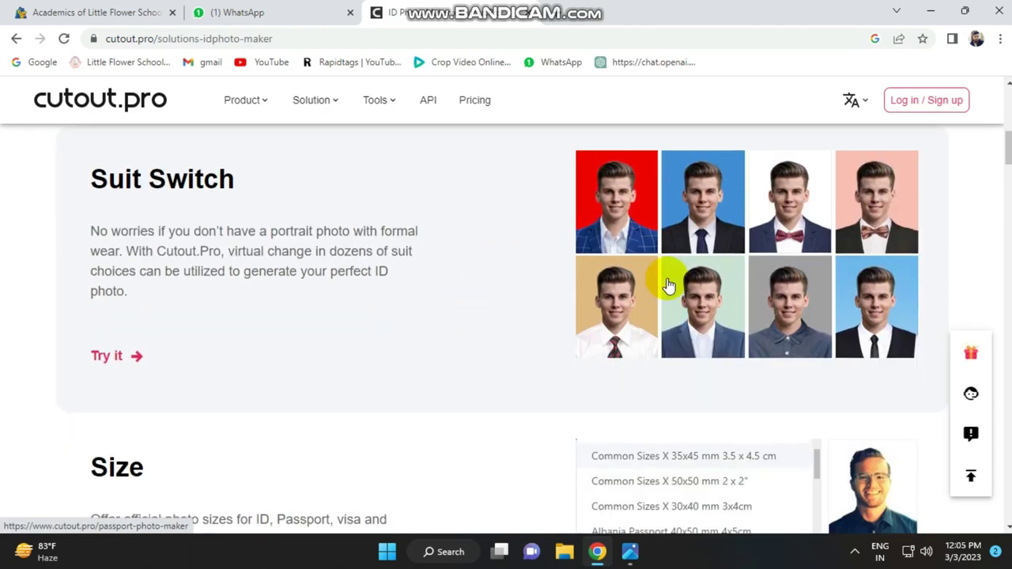
scroll(655, 300, down, 3)
scroll(661, 310, down, 5)
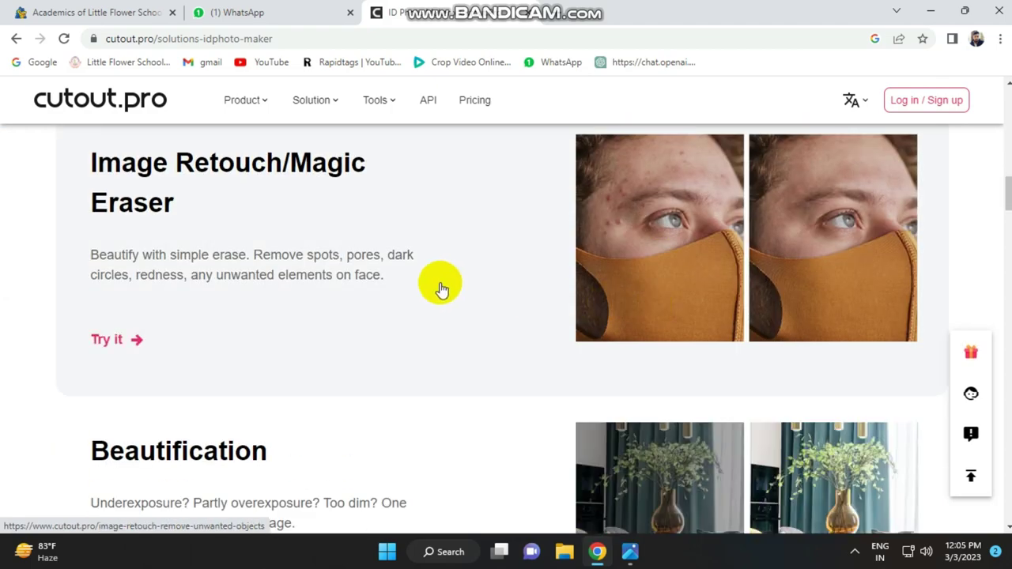
scroll(441, 289, up, 2)
scroll(441, 289, up, 5)
scroll(441, 289, up, 5)
scroll(456, 269, up, 2)
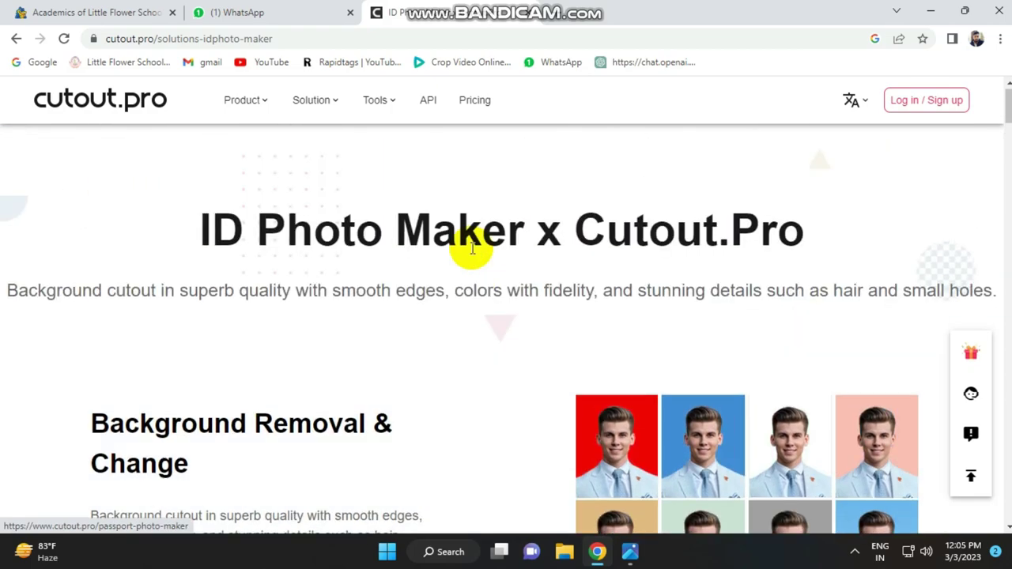